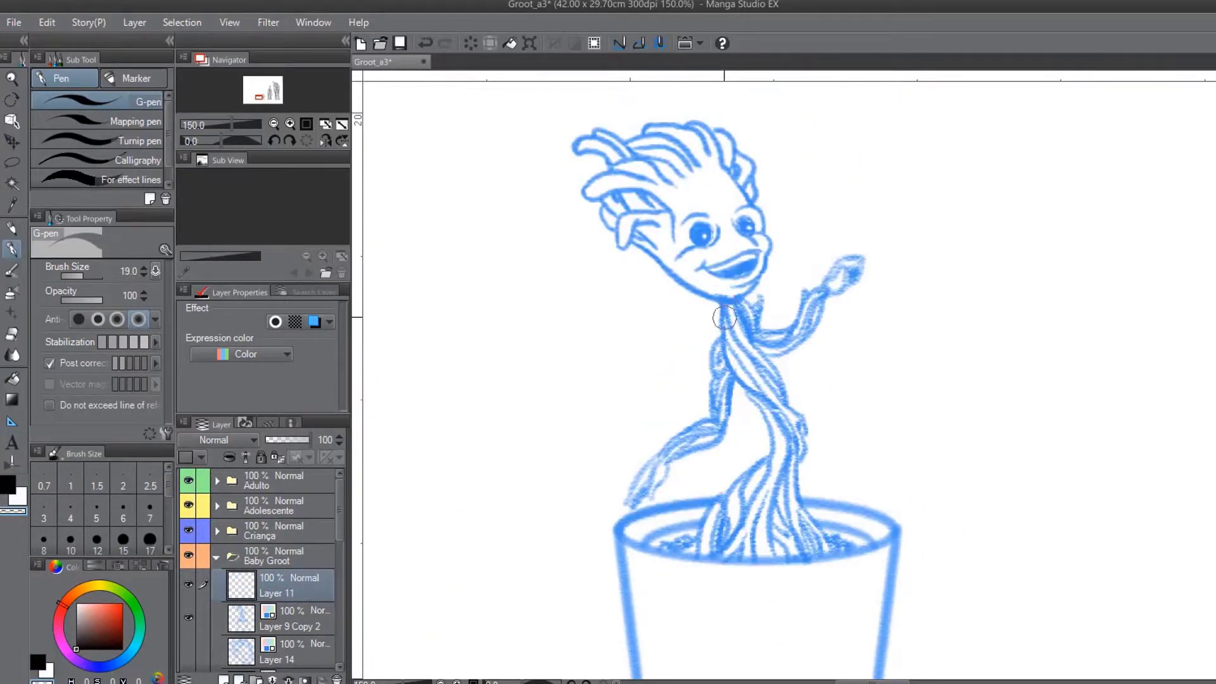
# - Switch to black and ink Groot's twisted neck and torso strands
pyautogui.press('x')
pyautogui.moveTo(724, 303); pyautogui.dragTo(784, 400)
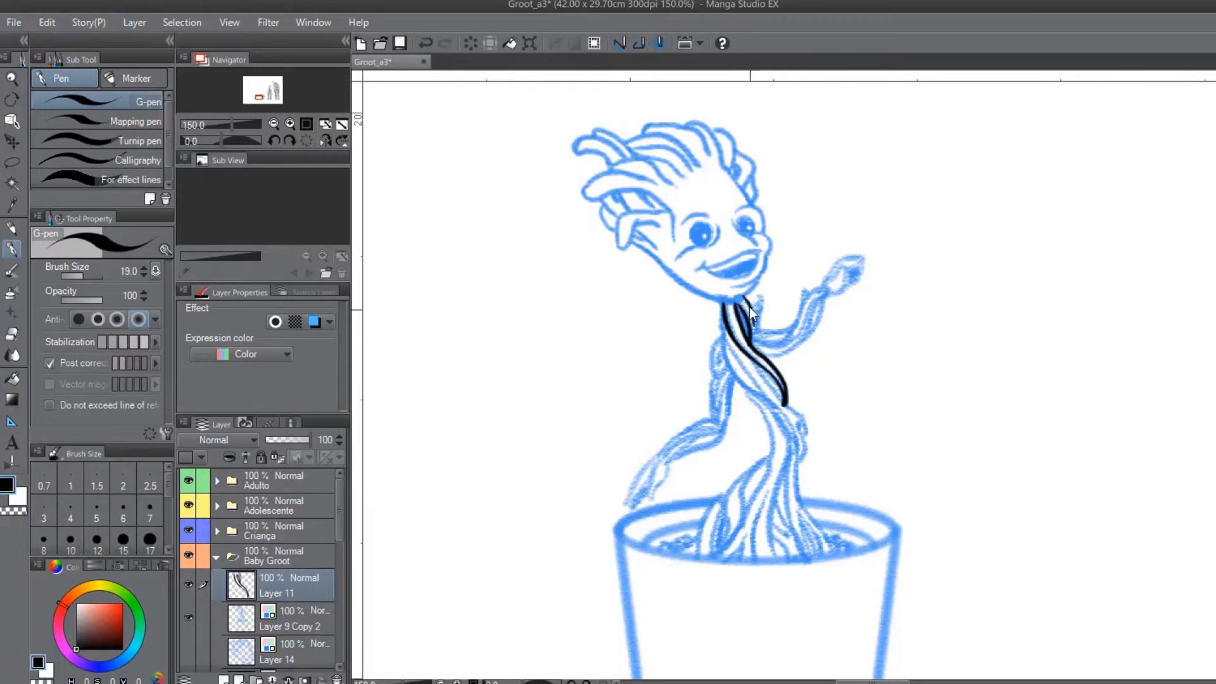
pyautogui.moveTo(719, 328); pyautogui.dragTo(798, 461)
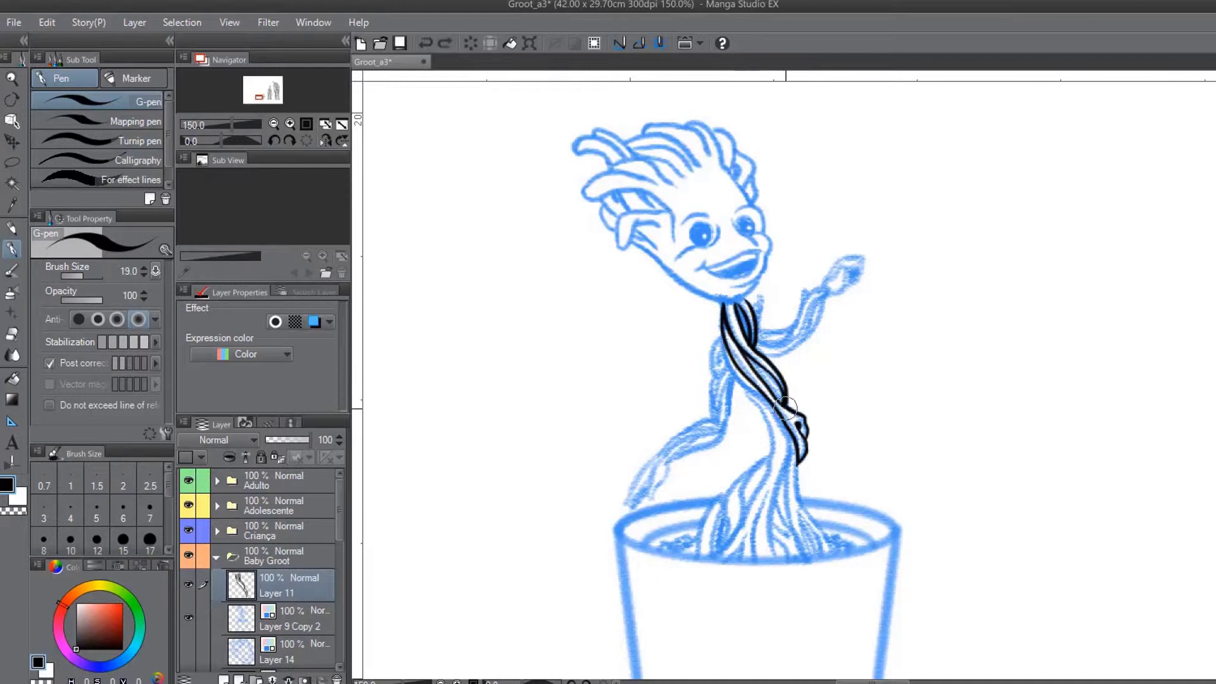
pyautogui.moveTo(728, 334); pyautogui.dragTo(784, 405)
pyautogui.moveTo(723, 363); pyautogui.dragTo(792, 453)
pyautogui.hotkey('ctrl', 'z')
pyautogui.moveTo(727, 331)
pyautogui.mouseDown()
pyautogui.moveTo(789, 445)
pyautogui.moveTo(779, 561)
pyautogui.mouseUp()
# - Ink the lower trunk and root strands running down into the pot
pyautogui.moveTo(774, 487)
pyautogui.mouseDown()
pyautogui.moveTo(754, 562)
pyautogui.moveTo(709, 552)
pyautogui.mouseUp()
pyautogui.moveTo(766, 466); pyautogui.dragTo(746, 398)
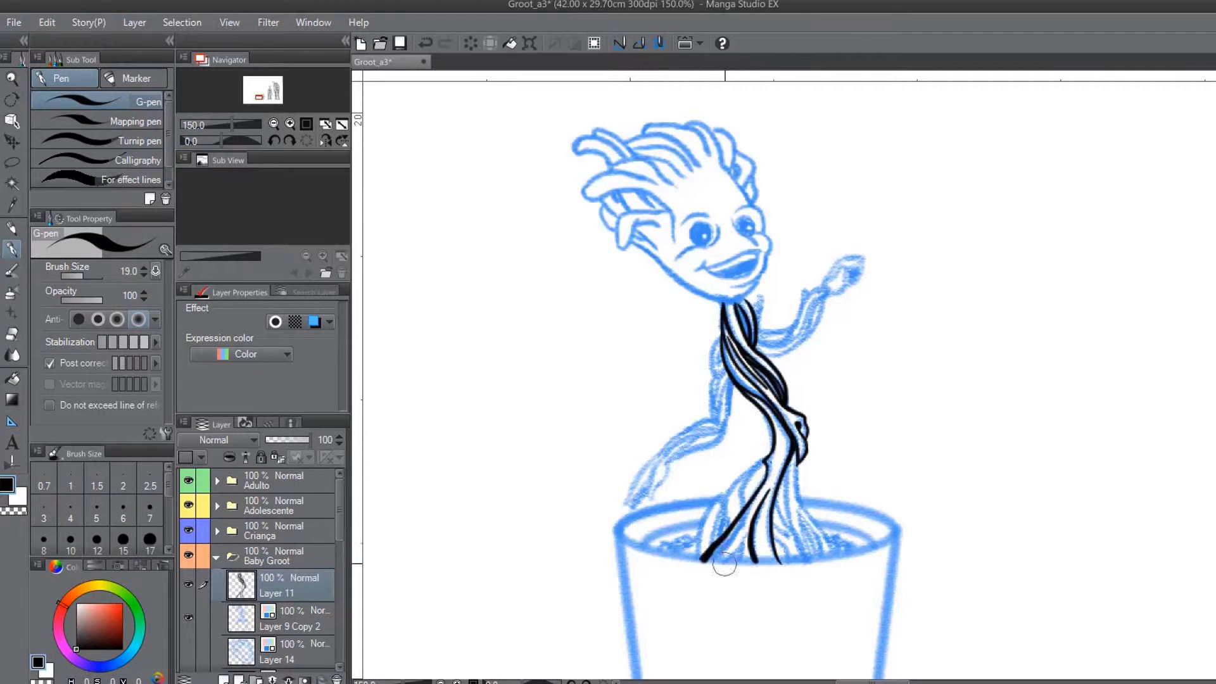
pyautogui.hotkey('ctrl', 'z')
pyautogui.moveTo(806, 561); pyautogui.dragTo(781, 510)
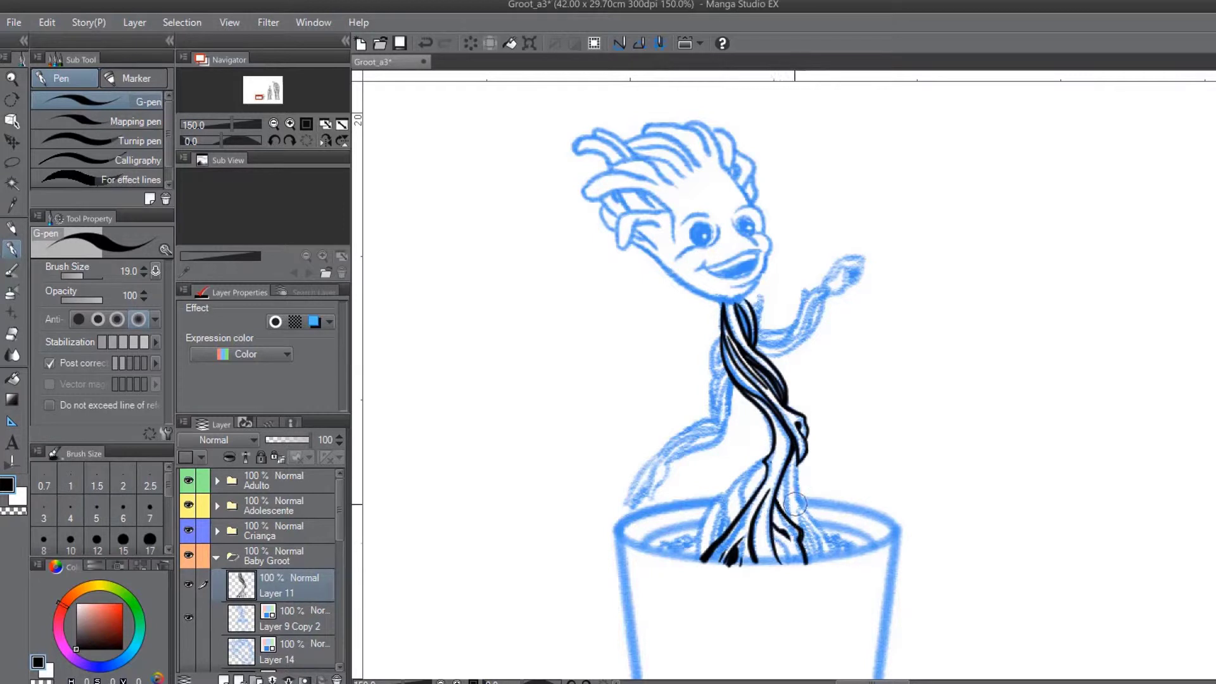
pyautogui.moveTo(838, 556); pyautogui.dragTo(819, 520)
pyautogui.moveTo(804, 563); pyautogui.dragTo(797, 500)
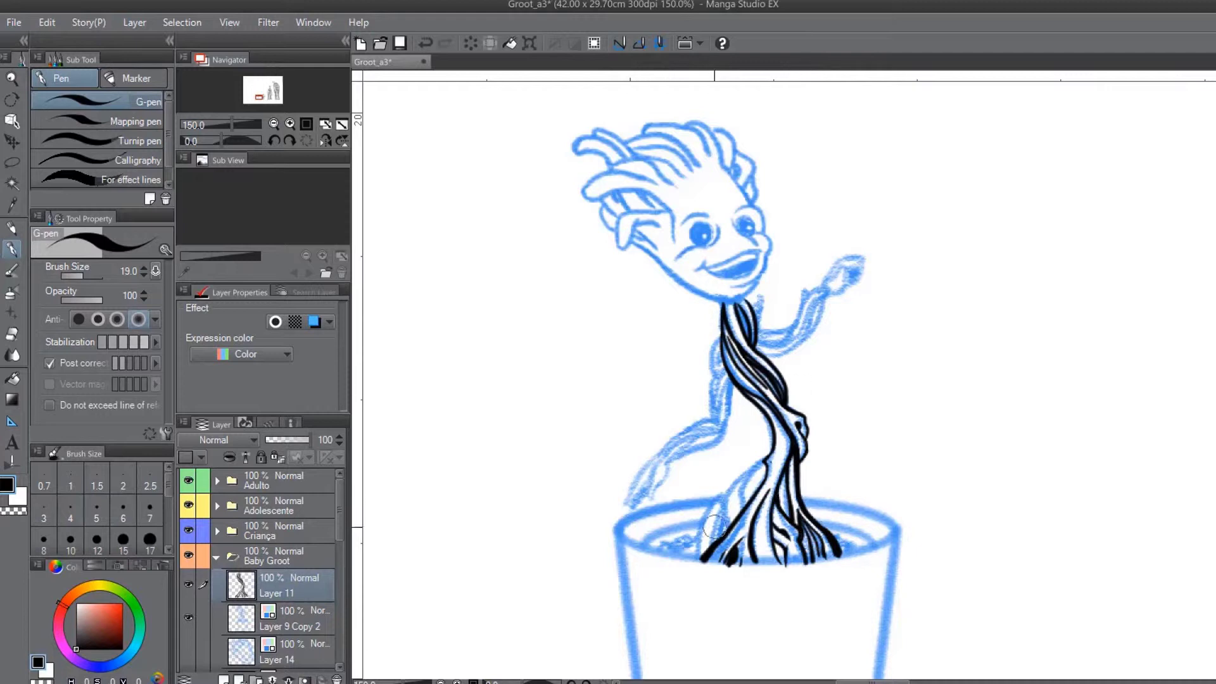
pyautogui.moveTo(697, 561); pyautogui.dragTo(718, 500)
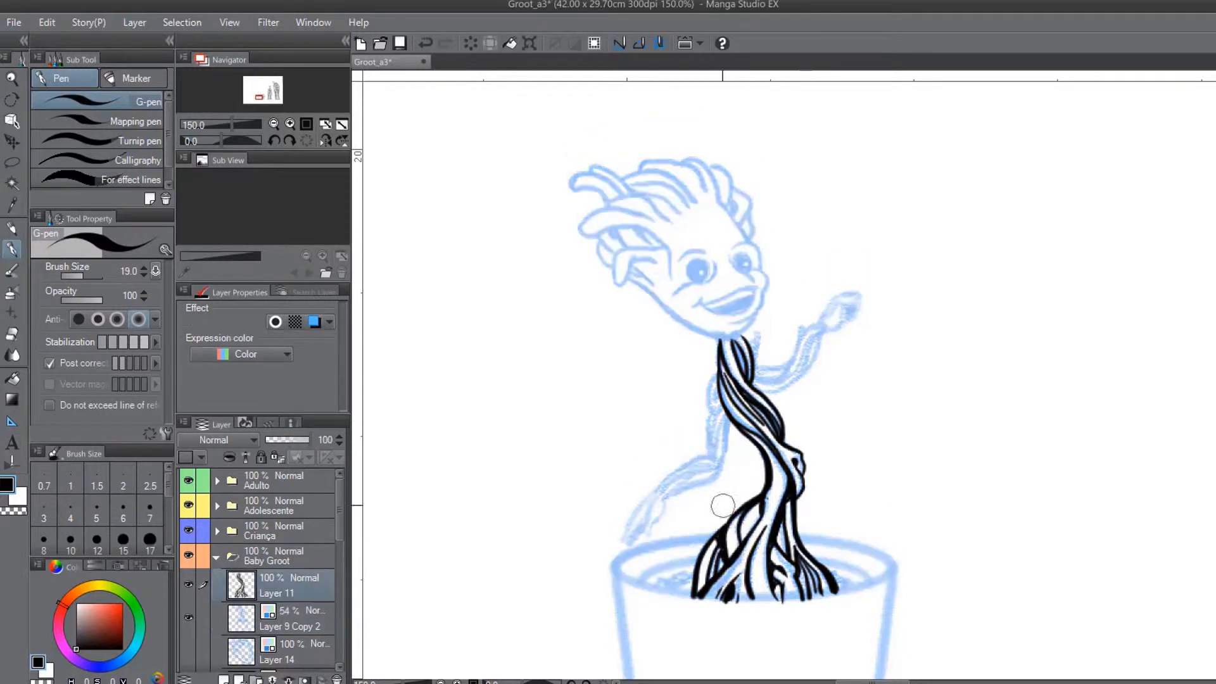
# - Ink Groot's raised right arm and its hand
pyautogui.moveTo(820, 341); pyautogui.dragTo(764, 383)
pyautogui.moveTo(819, 325); pyautogui.dragTo(763, 382)
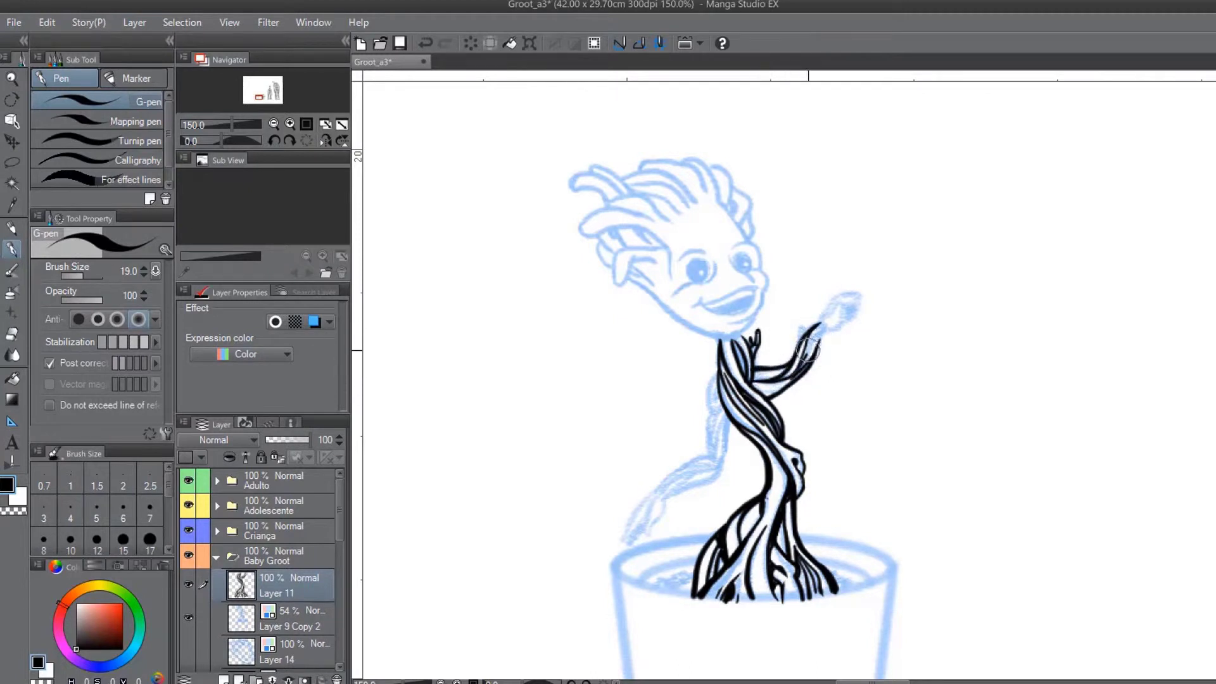
pyautogui.moveTo(842, 309); pyautogui.dragTo(861, 299)
pyautogui.hotkey('ctrl', 'z')
pyautogui.hotkey('ctrl', 'z')
pyautogui.moveTo(816, 363); pyautogui.dragTo(849, 315)
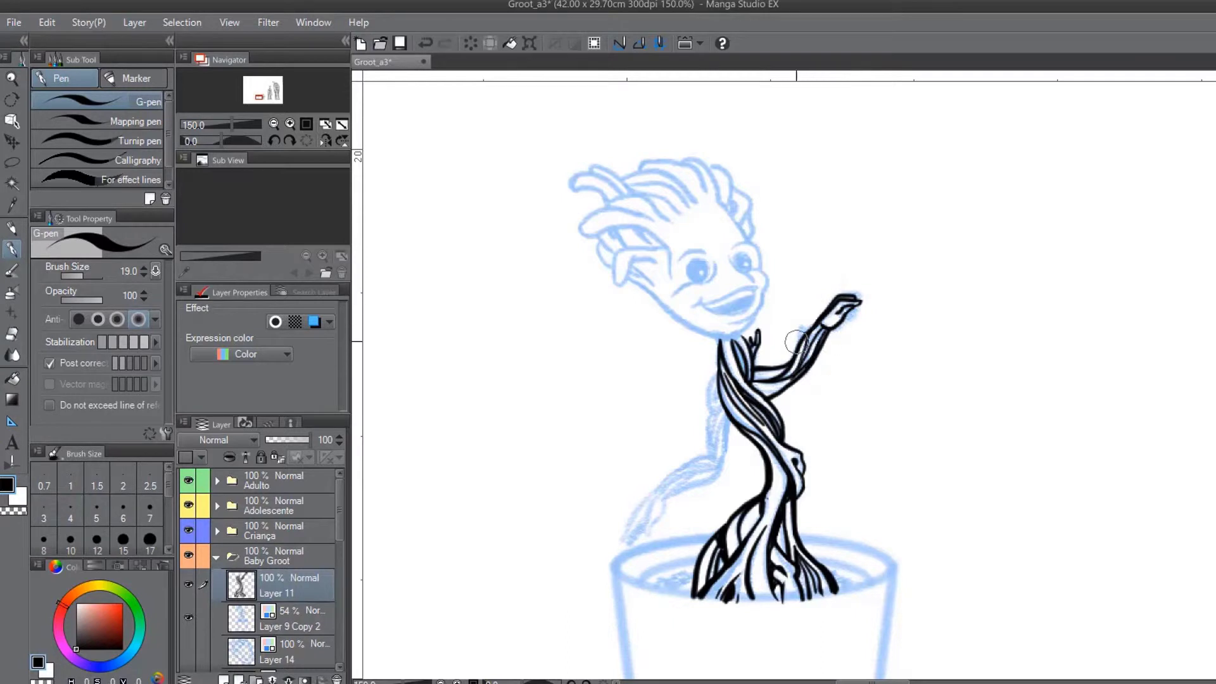
# - Ink the lowered left arm, its branch, and the hand with fingers
pyautogui.moveTo(716, 461); pyautogui.dragTo(673, 475)
pyautogui.moveTo(725, 436)
pyautogui.mouseDown()
pyautogui.moveTo(709, 476)
pyautogui.moveTo(735, 319)
pyautogui.mouseUp()
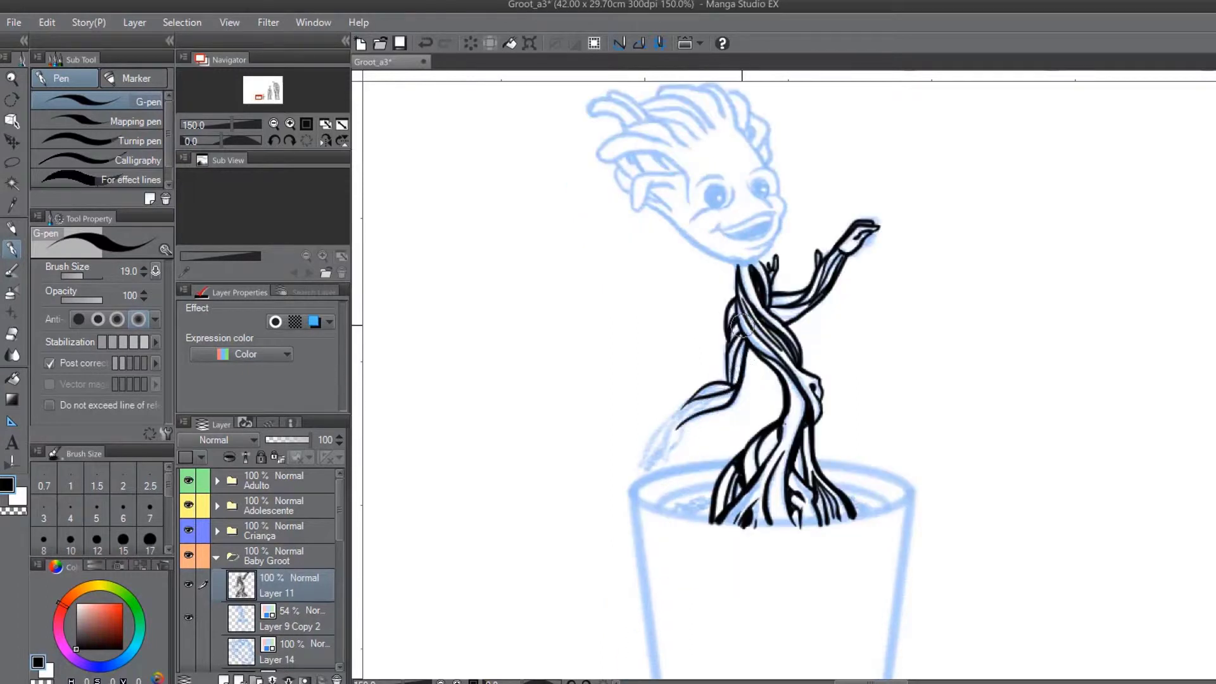
pyautogui.moveTo(729, 378); pyautogui.dragTo(677, 426)
pyautogui.moveTo(727, 382)
pyautogui.mouseDown()
pyautogui.moveTo(674, 429)
pyautogui.moveTo(676, 445)
pyautogui.moveTo(660, 447)
pyautogui.moveTo(673, 415)
pyautogui.mouseUp()
pyautogui.hotkey('ctrl', 'z')
pyautogui.hotkey('ctrl', 'z')
pyautogui.hotkey('ctrl', 'z')
pyautogui.moveTo(634, 470); pyautogui.dragTo(687, 417)
pyautogui.scroll(-2, 644, 429)
# - Fit an ellipse ruler to the pot rim and trace the rim ellipse
pyautogui.scroll(-1, 817, 522)
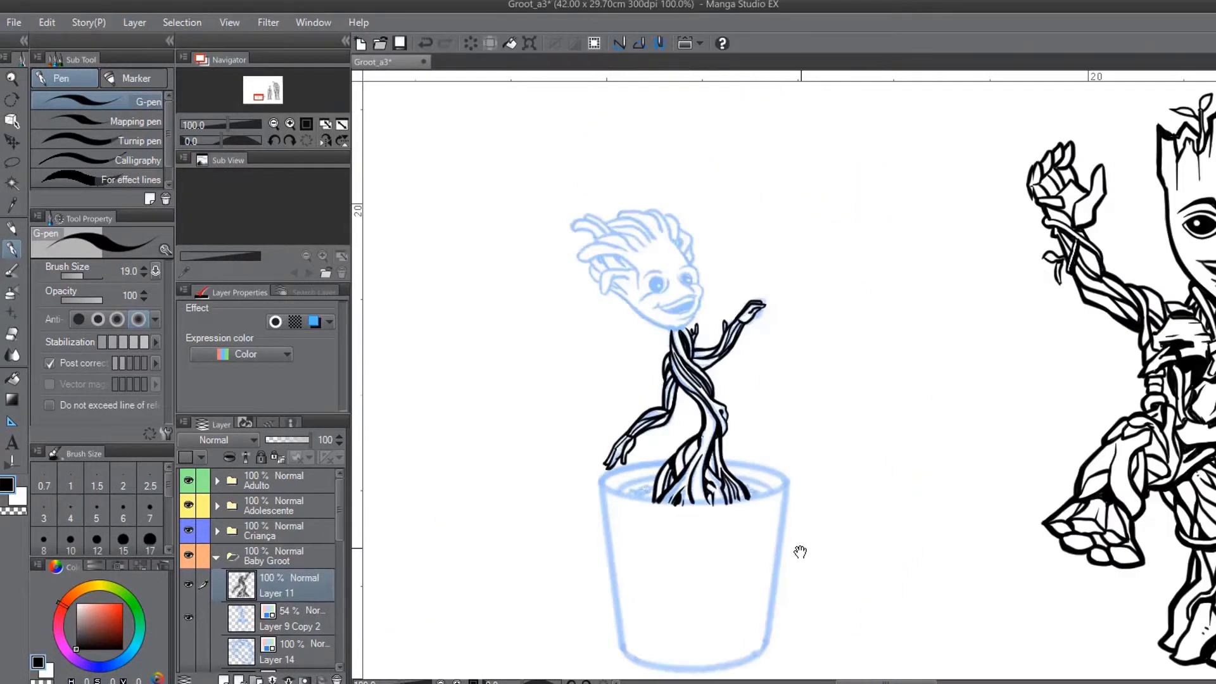
pyautogui.scroll(-1, 818, 521)
pyautogui.press('u')
pyautogui.moveTo(594, 412); pyautogui.dragTo(783, 423)
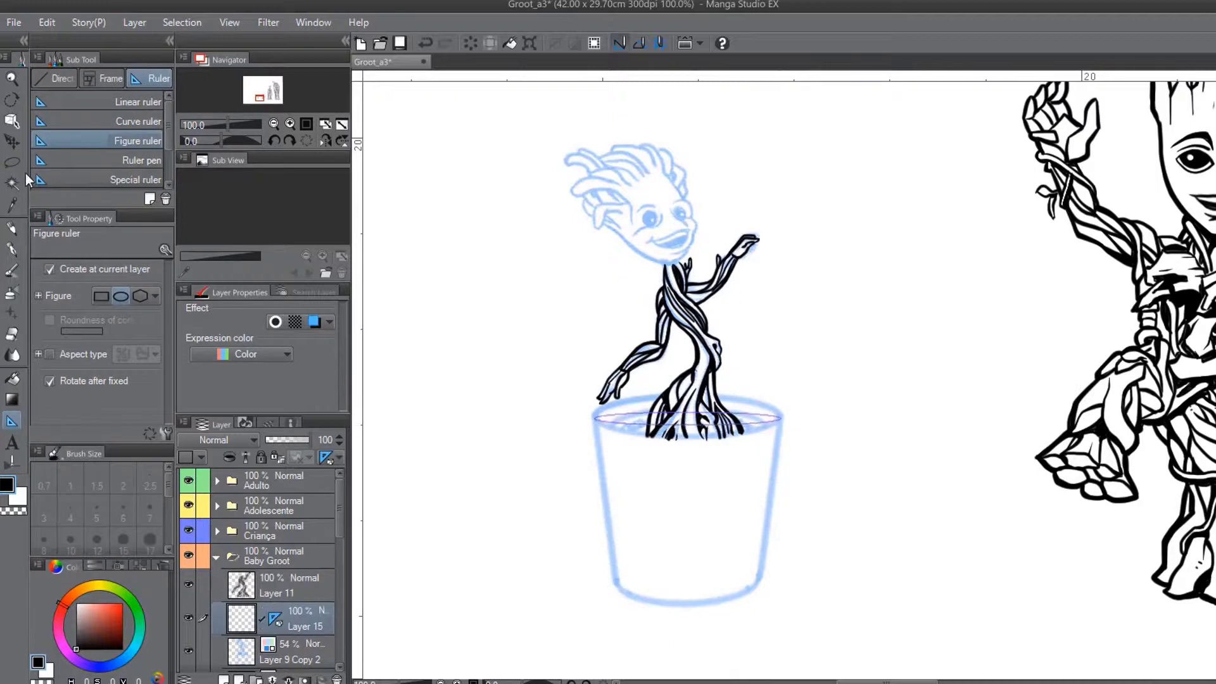
pyautogui.press('o')
pyautogui.moveTo(690, 381); pyautogui.dragTo(680, 408)
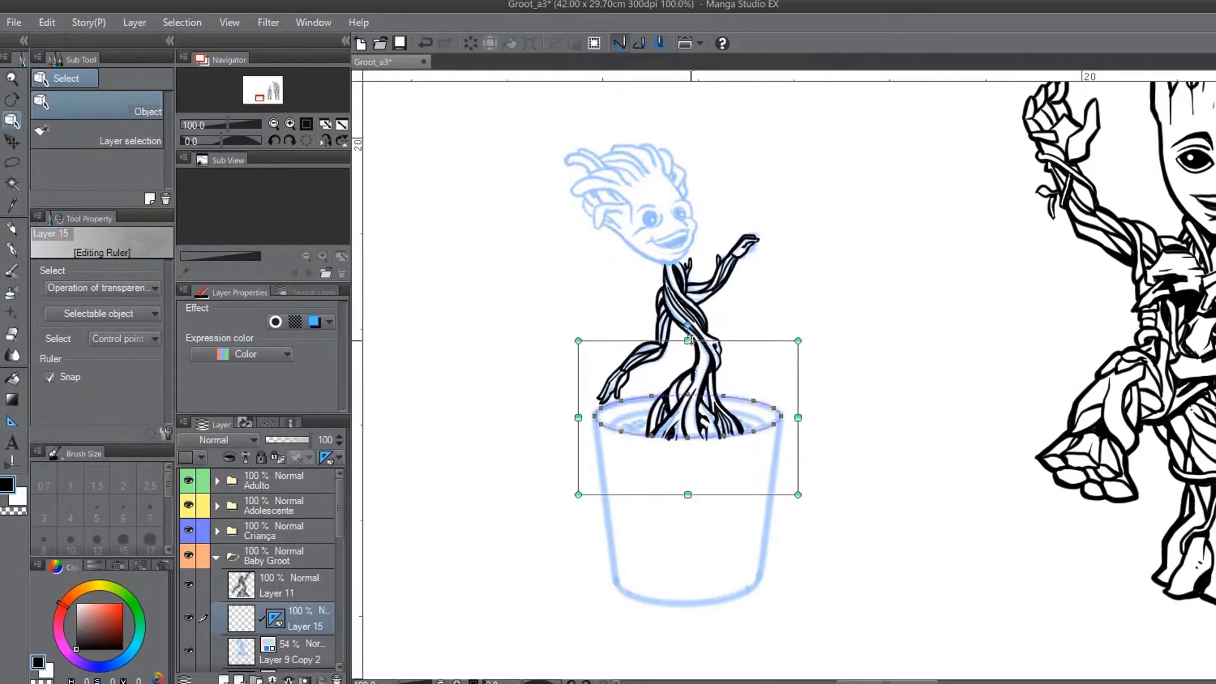
pyautogui.press('p')
pyautogui.moveTo(681, 402); pyautogui.dragTo(683, 396)
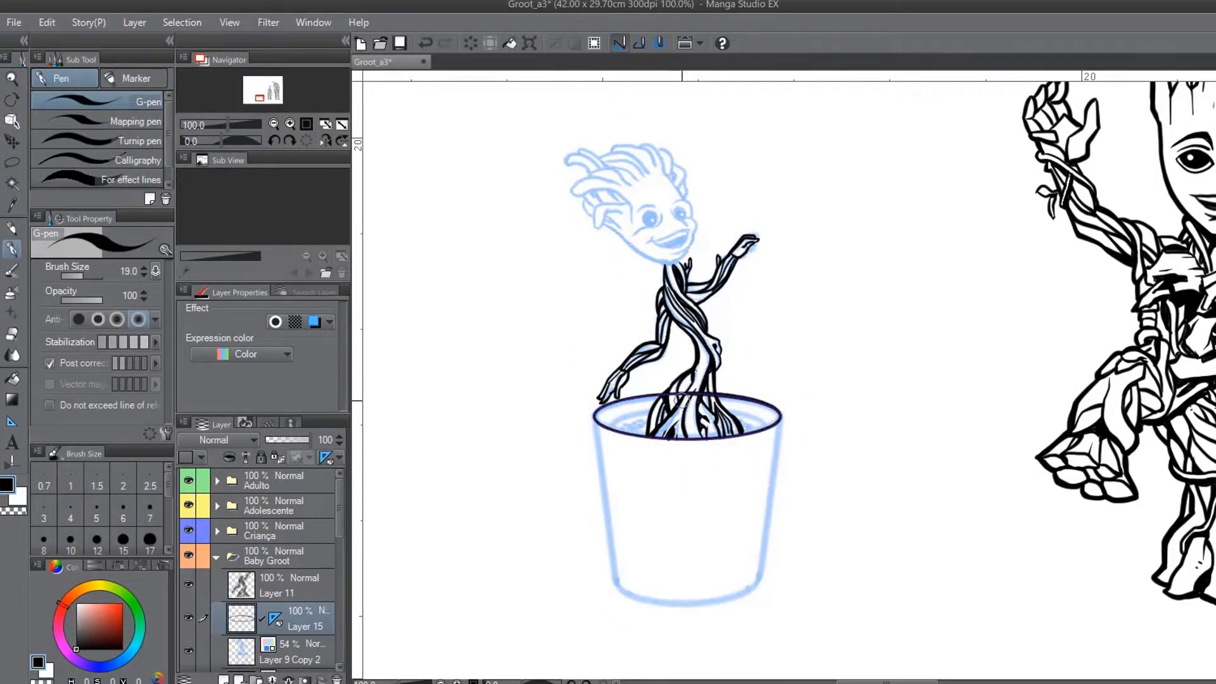
# - Move and shrink the ellipse ruler to the pot's base and trace it
pyautogui.press('k')
pyautogui.press('o')
pyautogui.moveTo(687, 418); pyautogui.dragTo(696, 560)
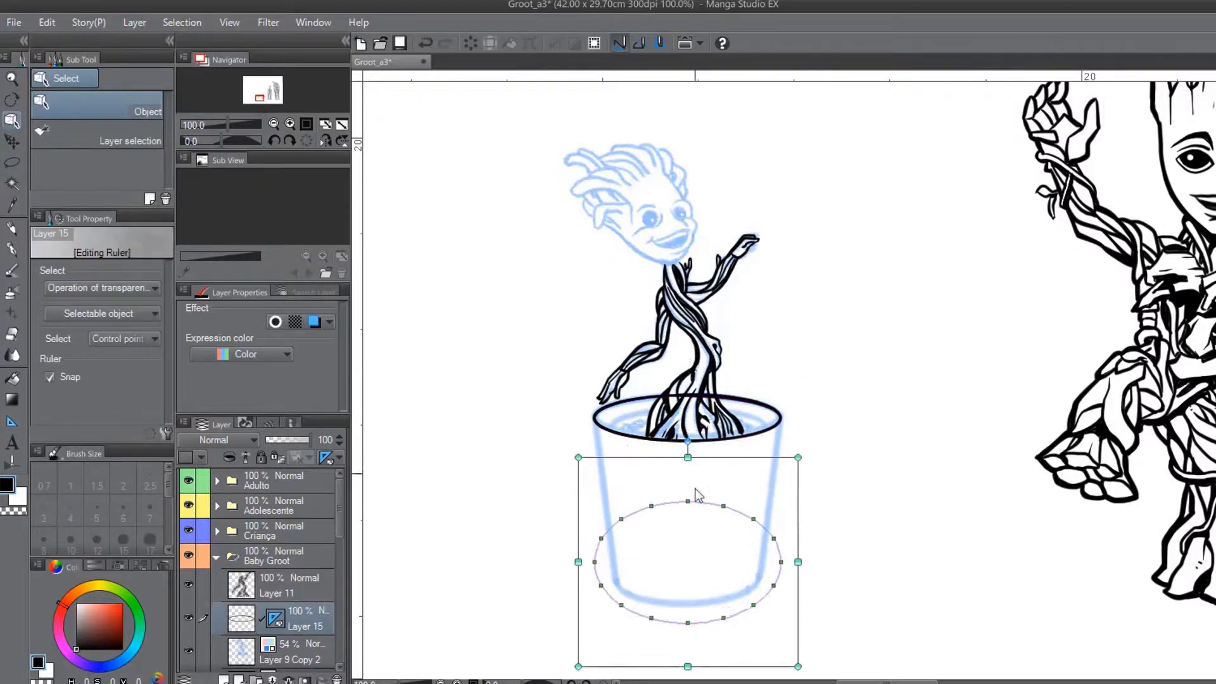
pyautogui.moveTo(595, 560); pyautogui.dragTo(606, 578)
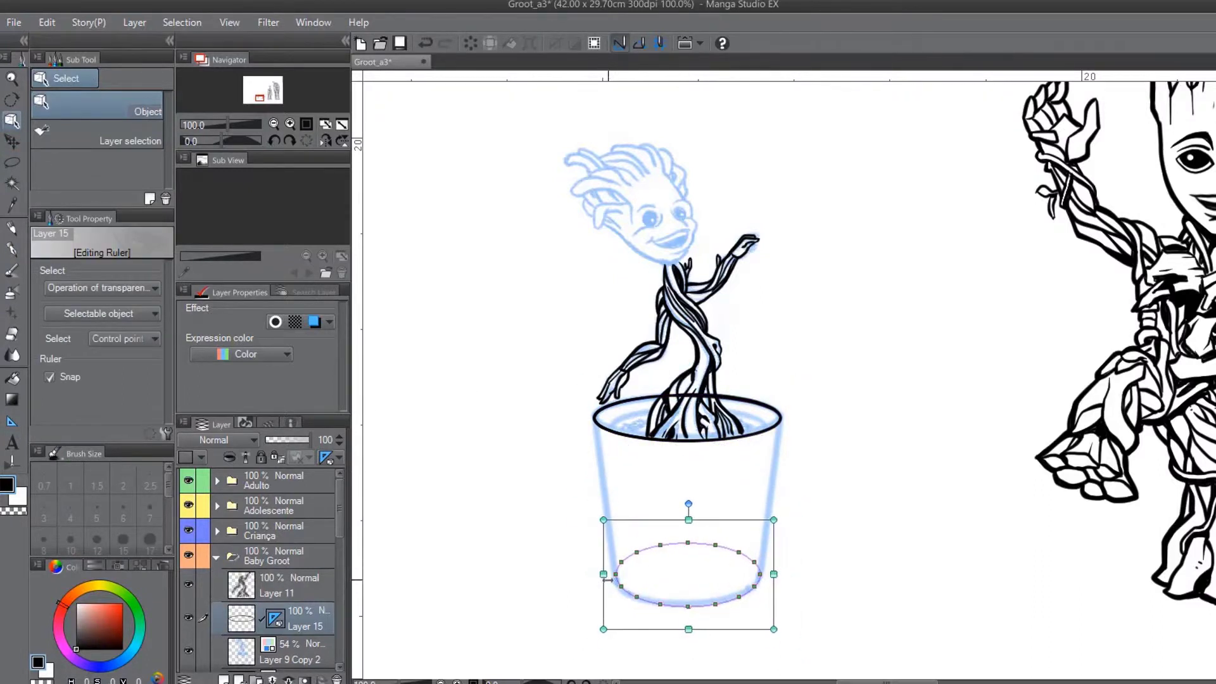
pyautogui.press('p')
pyautogui.moveTo(688, 606); pyautogui.dragTo(697, 580)
pyautogui.scroll(-3, 684, 586)
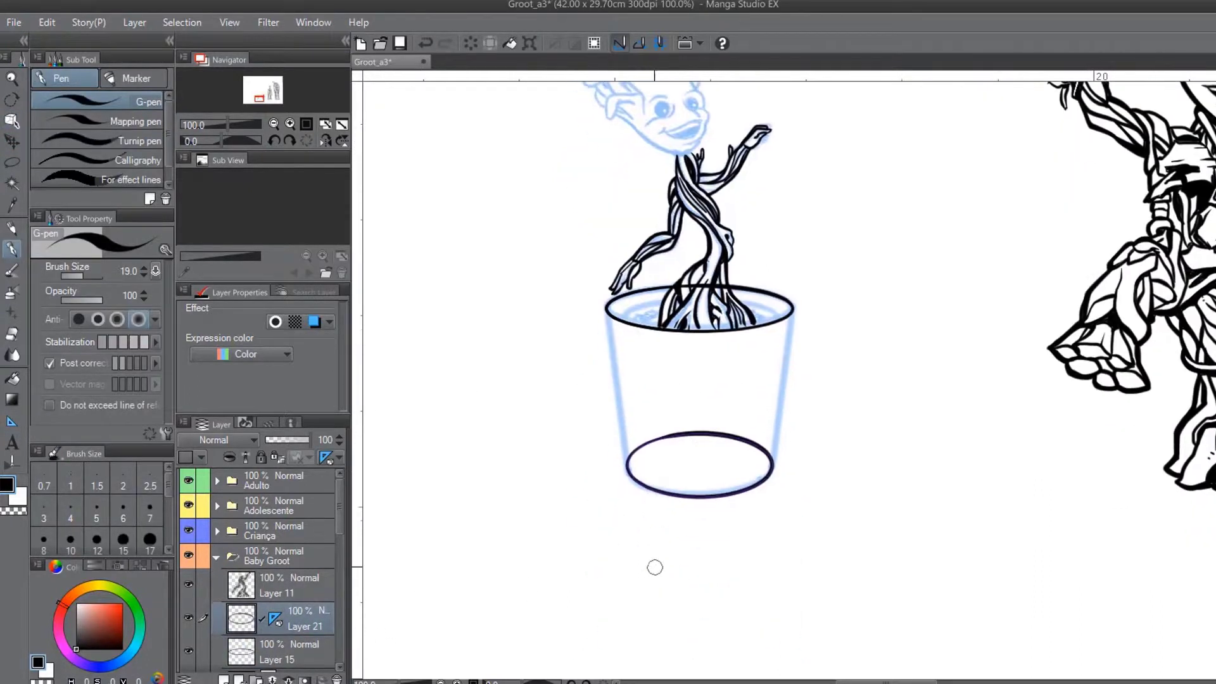
# - Ink the pot's left and right tapering sides
pyautogui.press('p')
pyautogui.moveTo(607, 309); pyautogui.dragTo(627, 472)
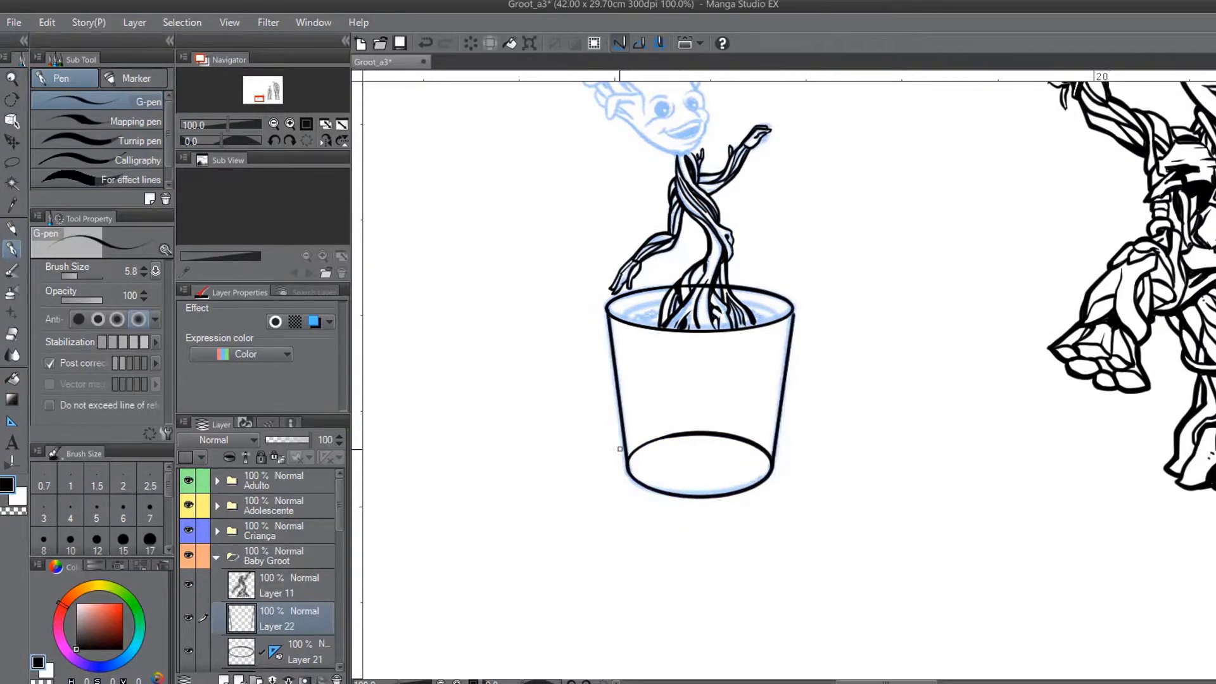
pyautogui.moveTo(793, 309); pyautogui.dragTo(773, 475)
pyautogui.scroll(1, 734, 256)
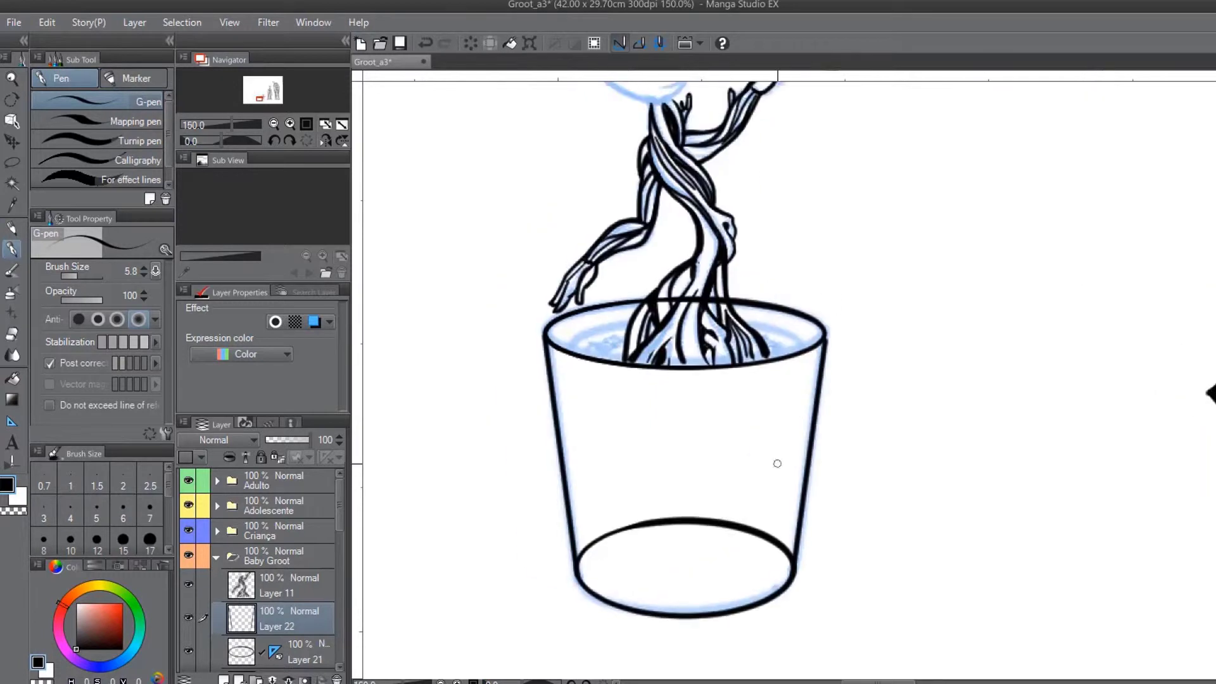
# - Erase the hidden back arc of the pot's base ellipse
pyautogui.scroll(-3, 250, 598)
pyautogui.press('e')
pyautogui.keyDown('ctrl'); pyautogui.keyDown('shift'); pyautogui.click(575, 502); pyautogui.keyUp('shift'); pyautogui.keyUp('ctrl')
pyautogui.moveTo(580, 541); pyautogui.dragTo(757, 528)
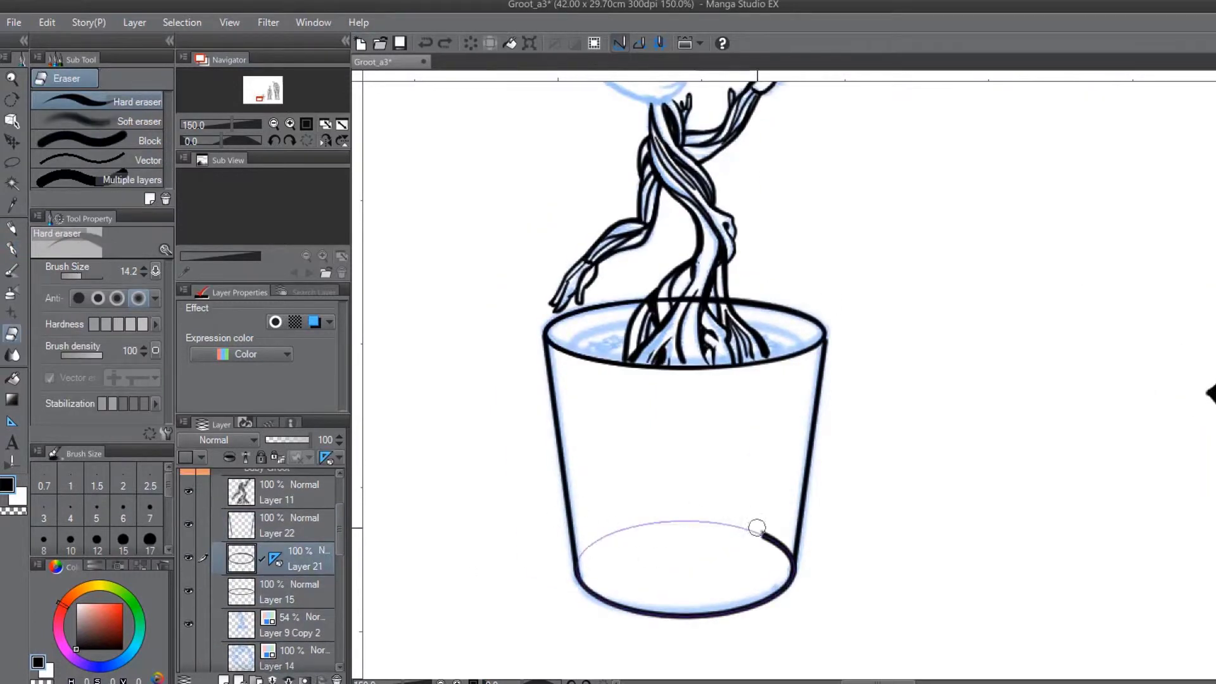
pyautogui.press('p')
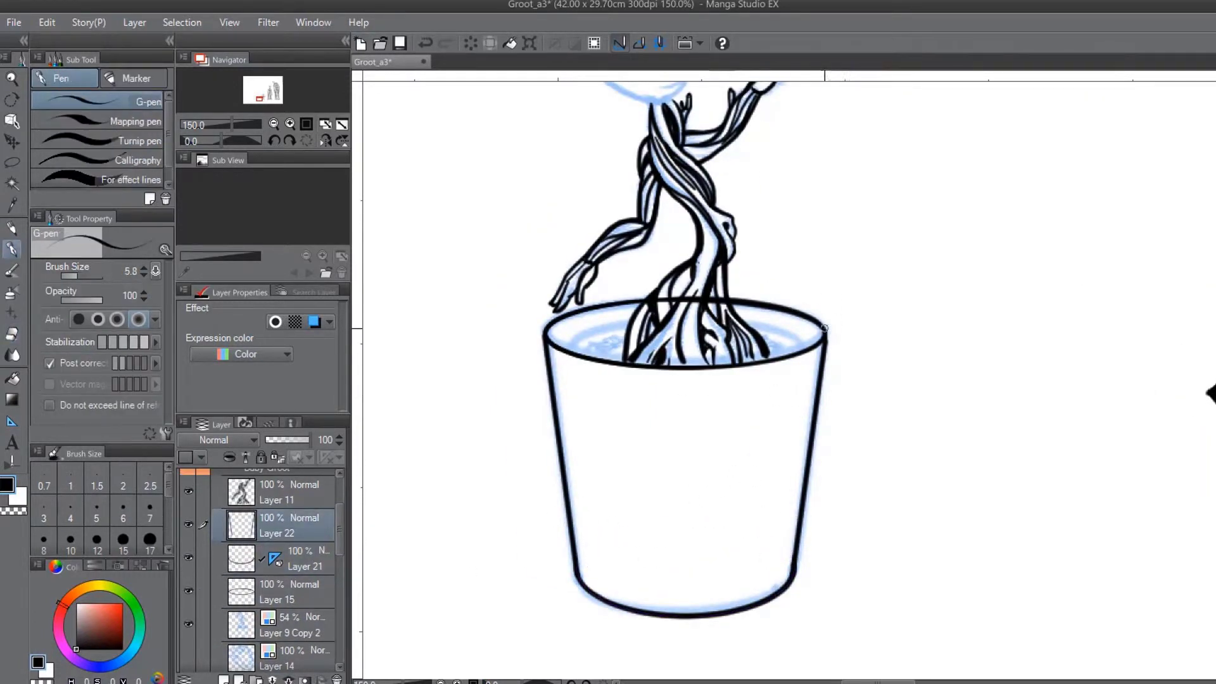
# - Merge the base ellipse layer, move the ellipse ruler back to the rim, and duplicate the rim layer
pyautogui.hotkey('ctrl', 'e')
pyautogui.press('o')
pyautogui.moveTo(707, 522); pyautogui.dragTo(708, 304)
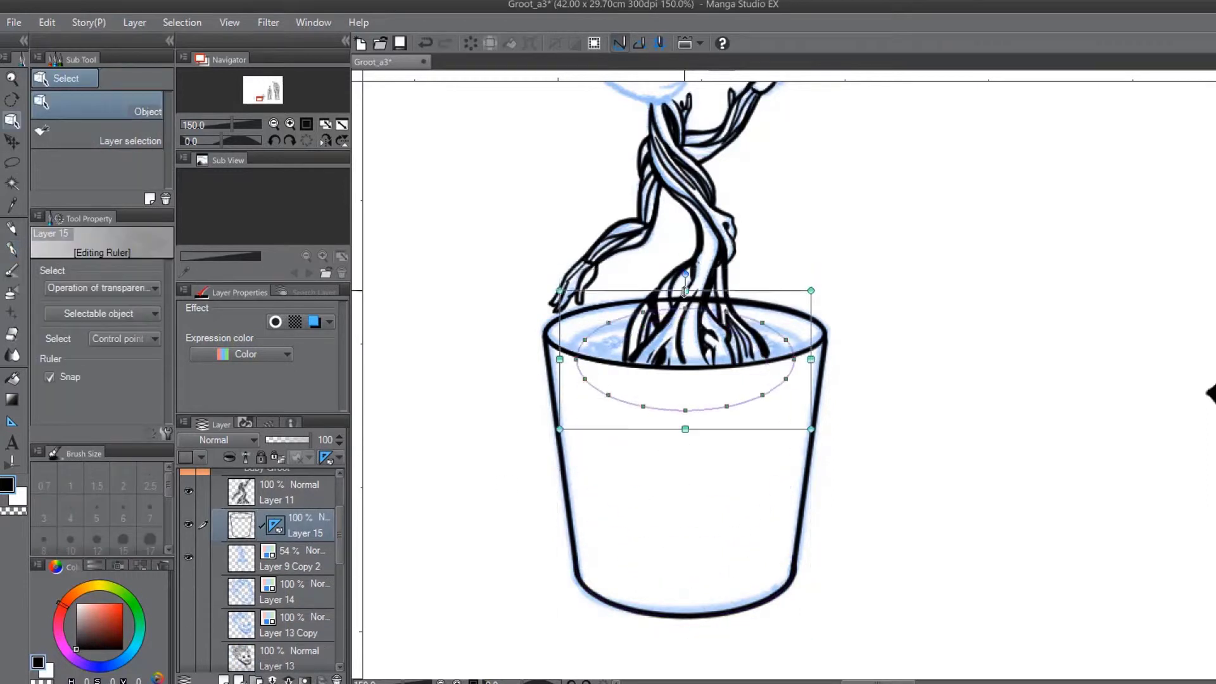
pyautogui.press('p')
pyautogui.hotkey('ctrl', 'shift', 'n')
pyautogui.click(268, 526)
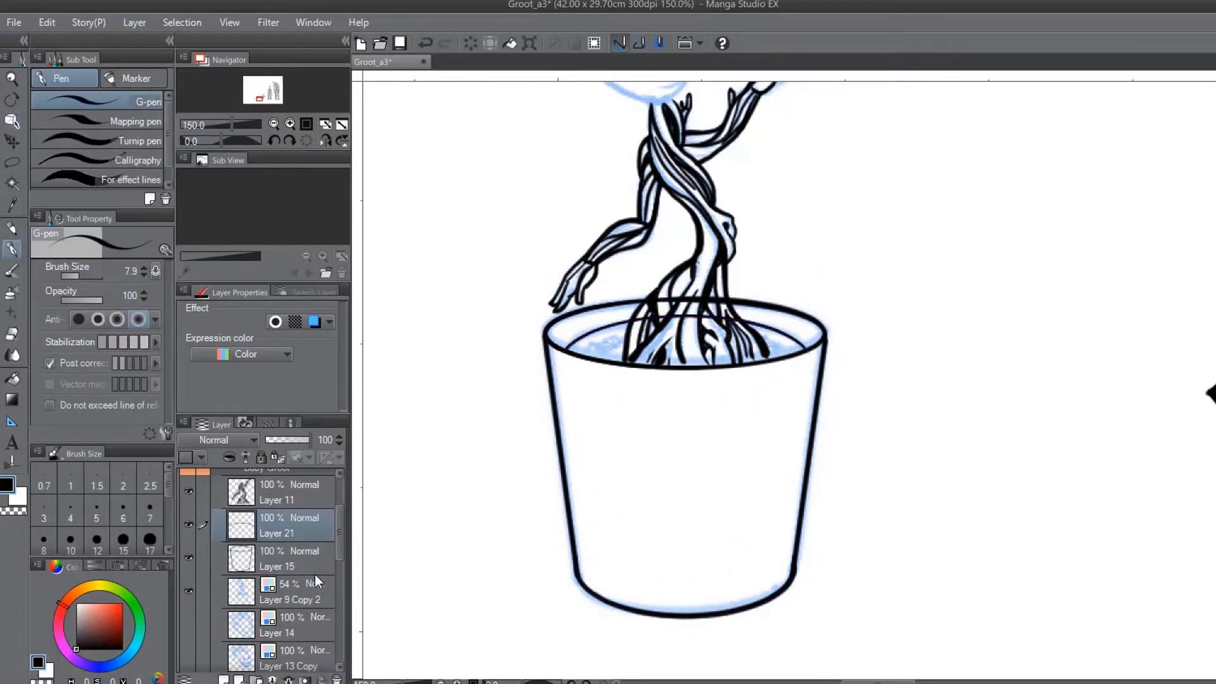
pyautogui.hotkey('ctrl', 'alt', '0')
# - Erase the blue sketch lines inside the pot rim
pyautogui.press('e')
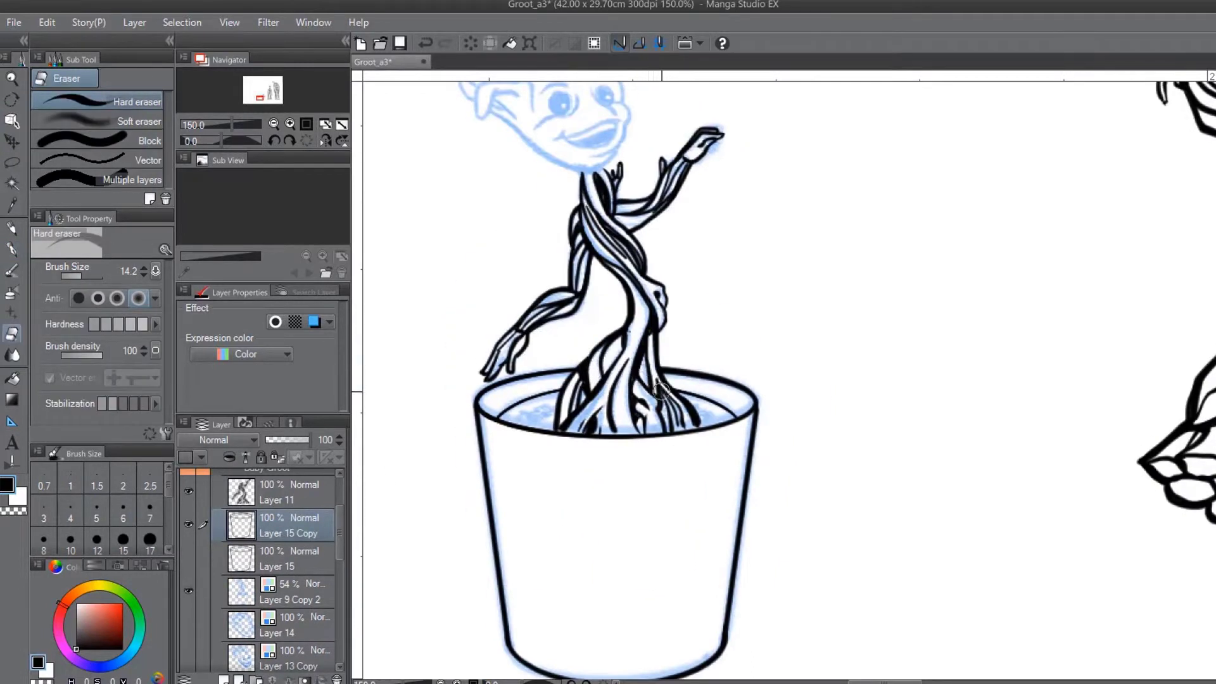
pyautogui.hotkey('ctrl', 'e')
pyautogui.scroll(2, 548, 367)
pyautogui.moveTo(551, 428)
pyautogui.mouseDown()
pyautogui.moveTo(618, 406)
pyautogui.moveTo(859, 431)
pyautogui.mouseUp()
# - Copy the rim and scale the copy smaller to form the inner edge
pyautogui.press('m')
pyautogui.moveTo(426, 336); pyautogui.dragTo(998, 500)
pyautogui.hotkey('ctrl', 'c')
pyautogui.hotkey('ctrl', 'v')
pyautogui.hotkey('ctrl', 't')
pyautogui.moveTo(517, 372); pyautogui.dragTo(539, 382)
pyautogui.press('Return')
# - Erase stray rim lines between the roots and delete the unneeded rim layer
pyautogui.press('e')
pyautogui.moveTo(548, 444)
pyautogui.mouseDown()
pyautogui.moveTo(556, 488)
pyautogui.moveTo(782, 475)
pyautogui.moveTo(770, 447)
pyautogui.mouseUp()
pyautogui.click(337, 679)
pyautogui.click(733, 263)
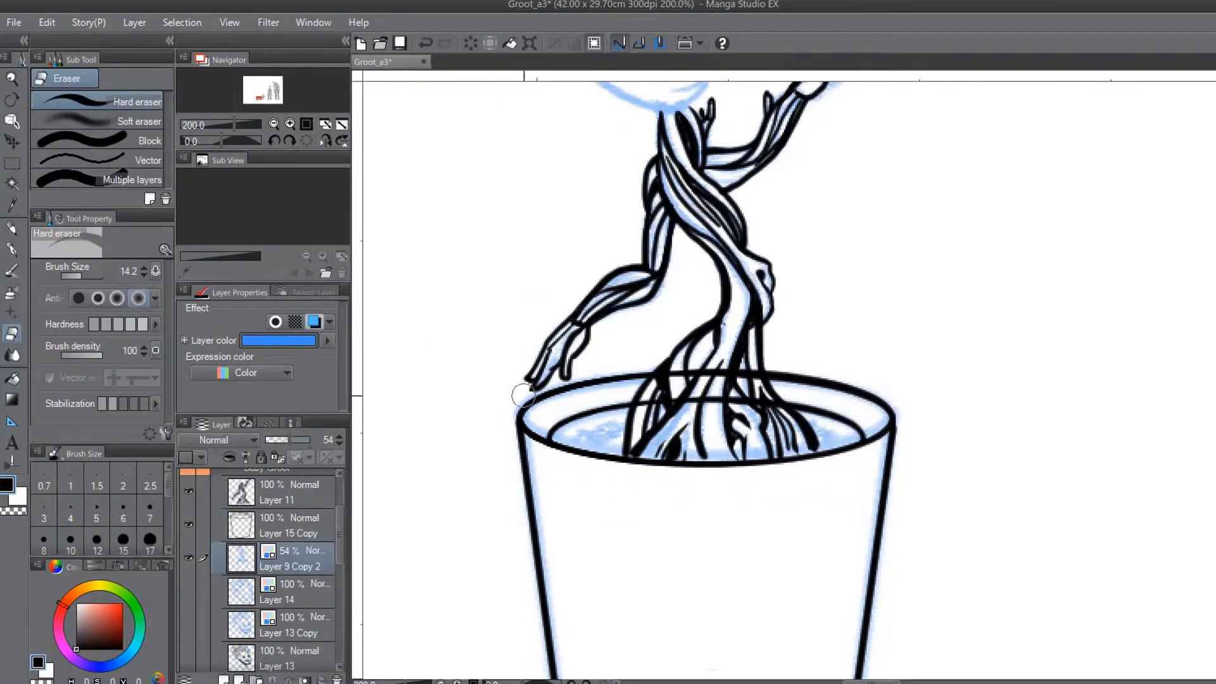
pyautogui.moveTo(653, 380)
pyautogui.mouseDown()
pyautogui.moveTo(754, 406)
pyautogui.moveTo(776, 437)
pyautogui.mouseUp()
# - Ink soil marks inside the pot on the Groot line-art layer
pyautogui.hotkey('alt', ']')
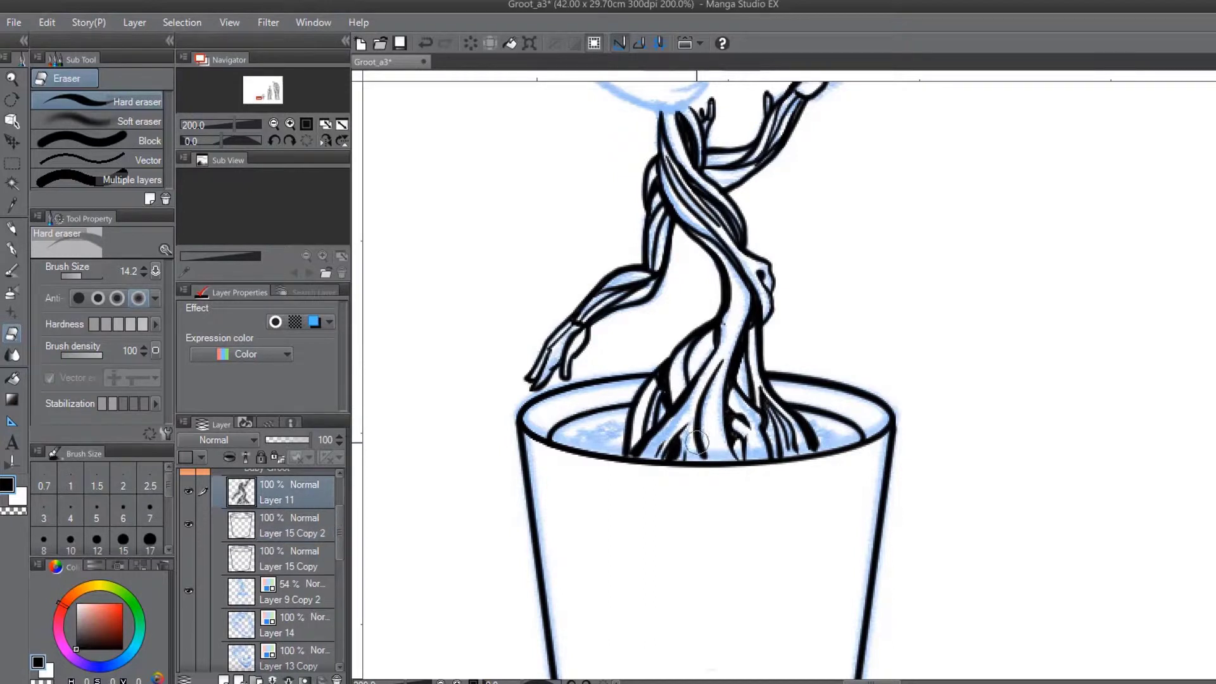
pyautogui.press('p')
pyautogui.scroll(-2, 815, 443)
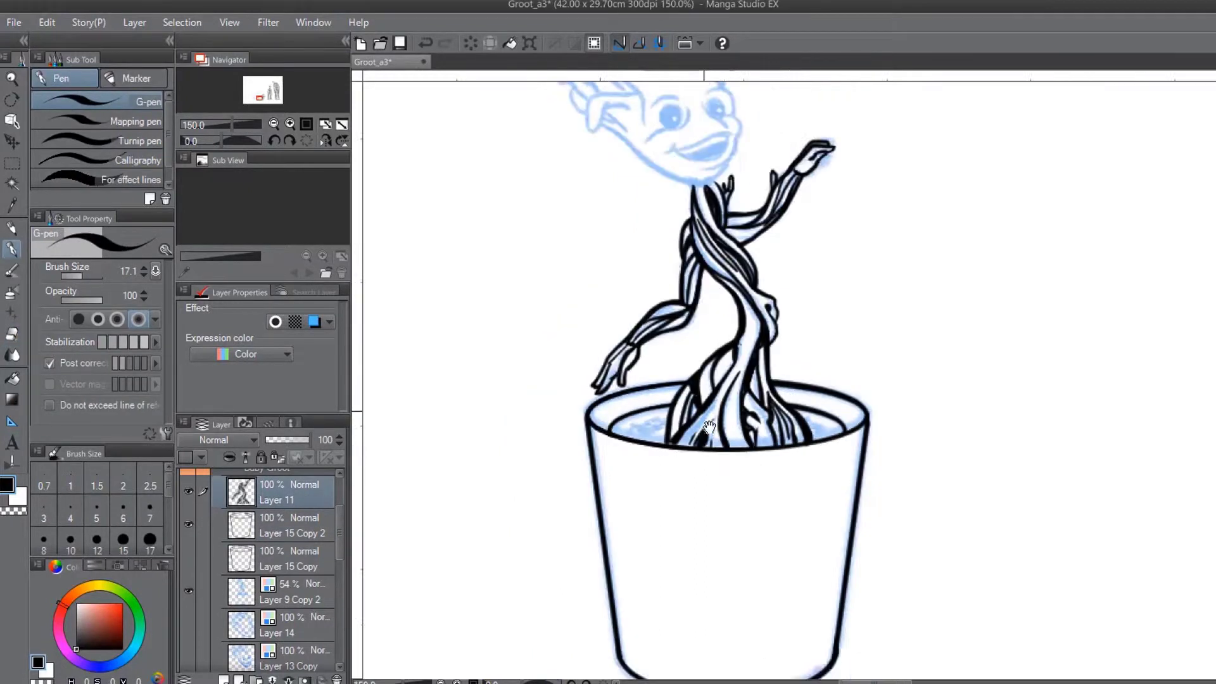
pyautogui.scroll(2, 633, 482)
pyautogui.moveTo(649, 487)
pyautogui.mouseDown()
pyautogui.moveTo(608, 485)
pyautogui.moveTo(648, 496)
pyautogui.mouseUp()
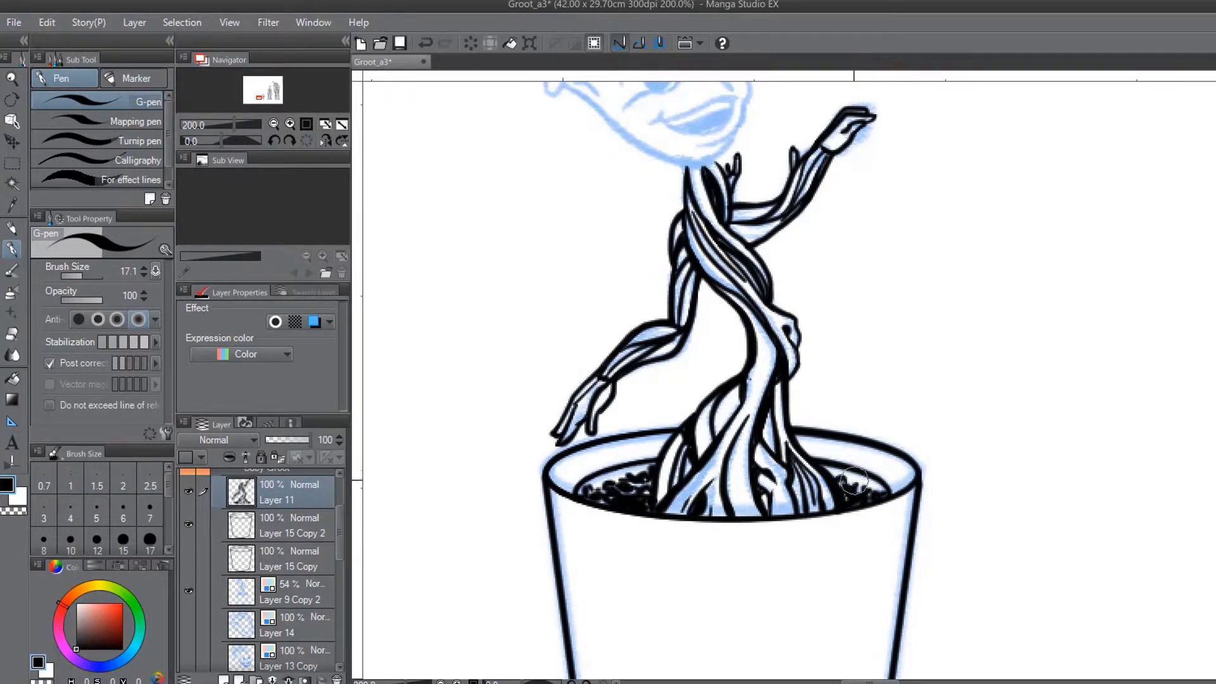
pyautogui.scroll(-2, 855, 501)
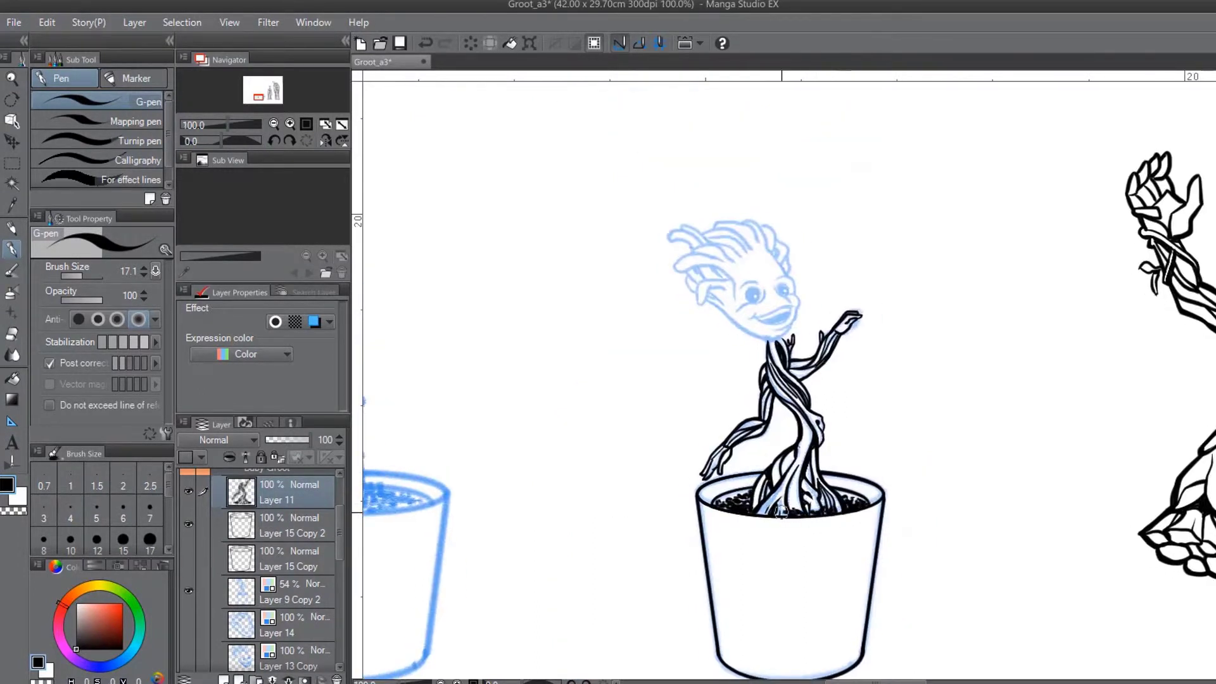
# - On a new layer, ink Groot's head outline: brow, nose, jaw, chin and top
pyautogui.scroll(-1, 716, 504)
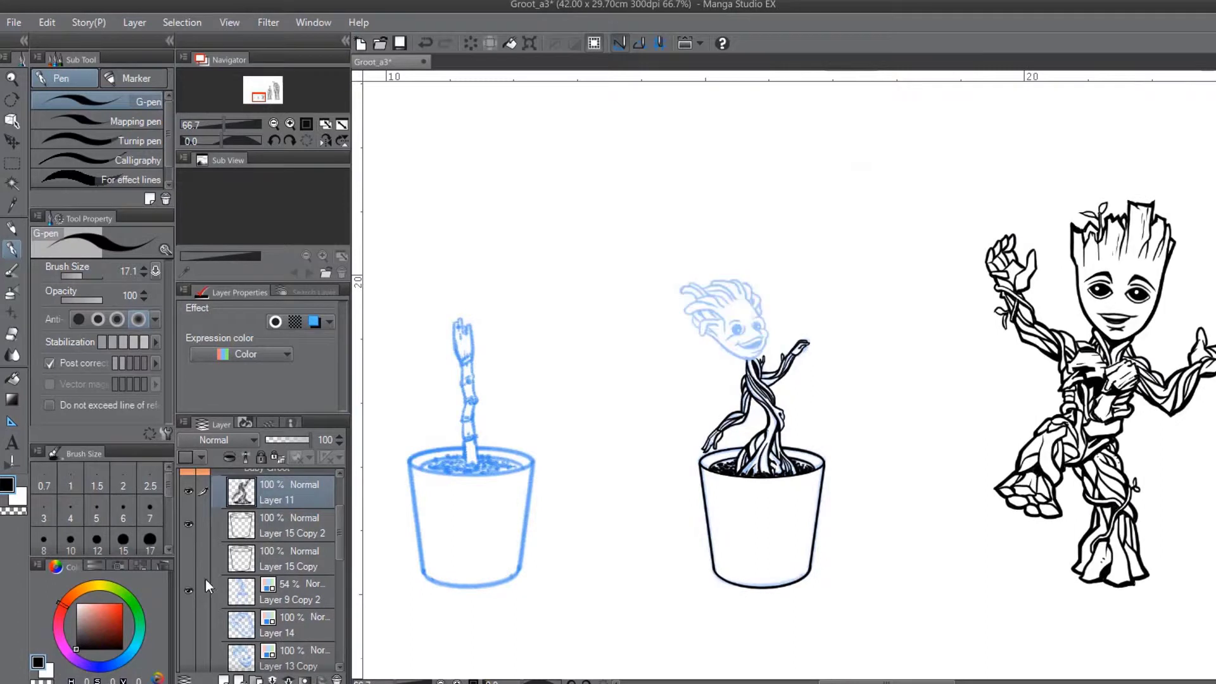
pyautogui.scroll(3, 713, 361)
pyautogui.hotkey('ctrl', 'shift', 'n')
pyautogui.moveTo(552, 336)
pyautogui.mouseDown()
pyautogui.moveTo(768, 377)
pyautogui.moveTo(786, 412)
pyautogui.mouseUp()
pyautogui.moveTo(728, 327); pyautogui.dragTo(763, 377)
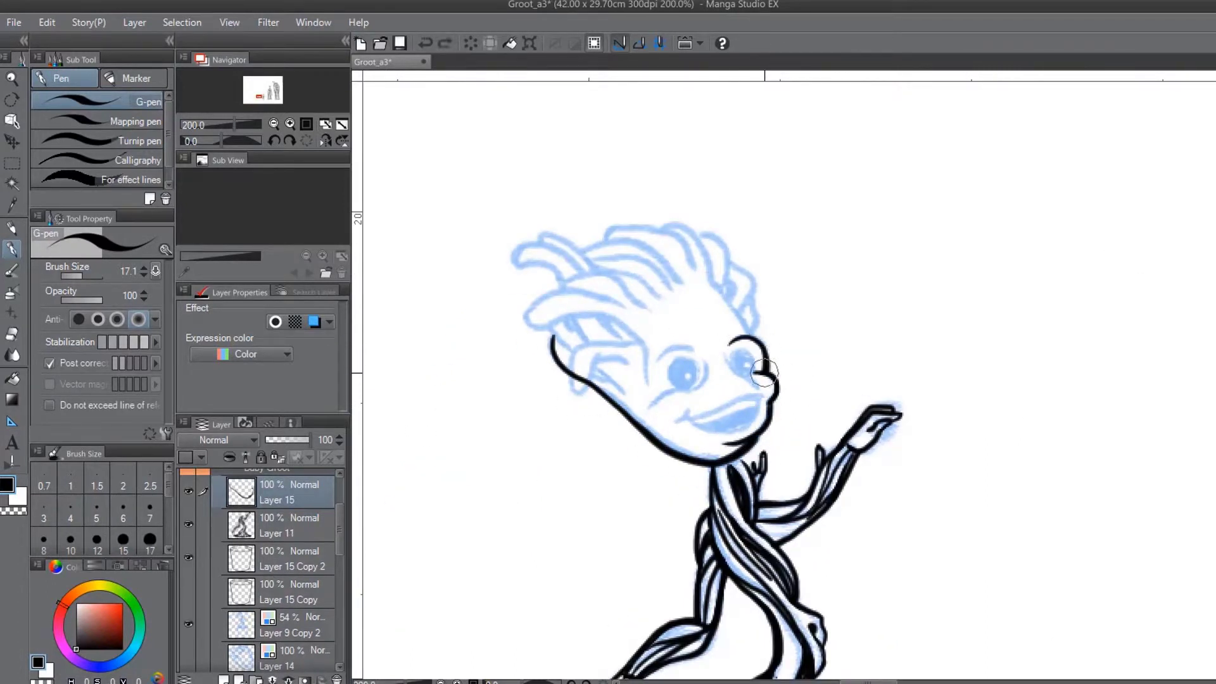
pyautogui.moveTo(735, 314); pyautogui.dragTo(769, 355)
pyautogui.hotkey('ctrl', 'z')
pyautogui.moveTo(673, 470); pyautogui.dragTo(741, 510)
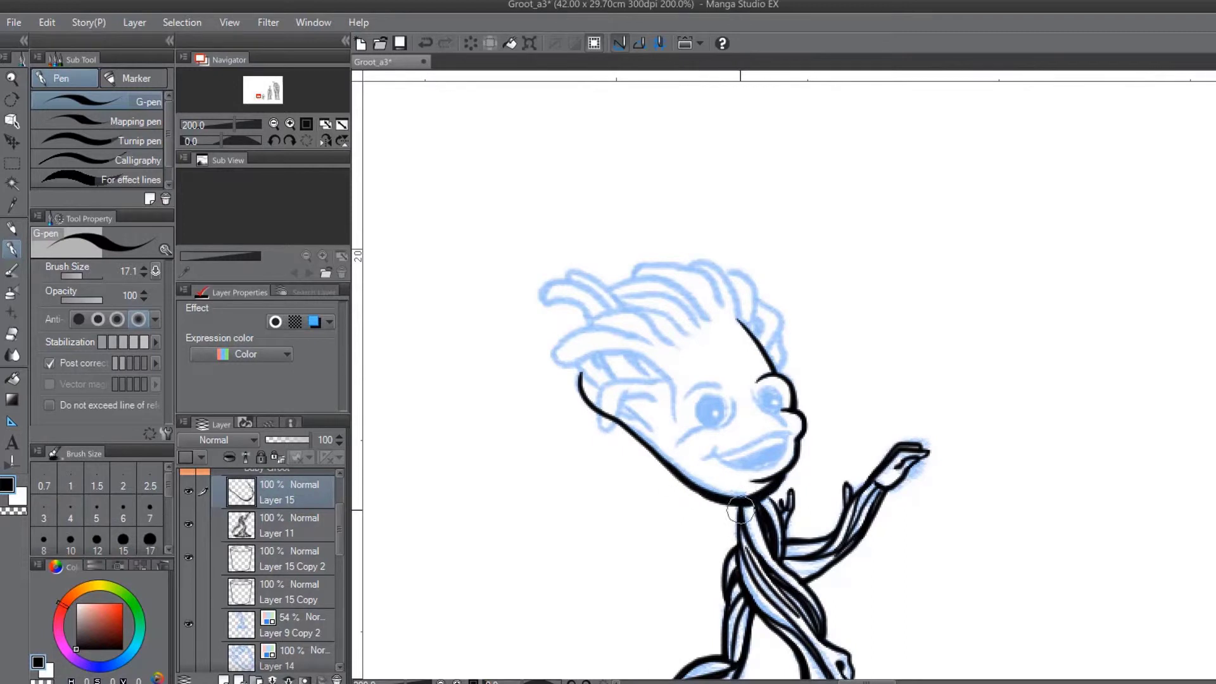
pyautogui.moveTo(695, 325); pyautogui.dragTo(792, 431)
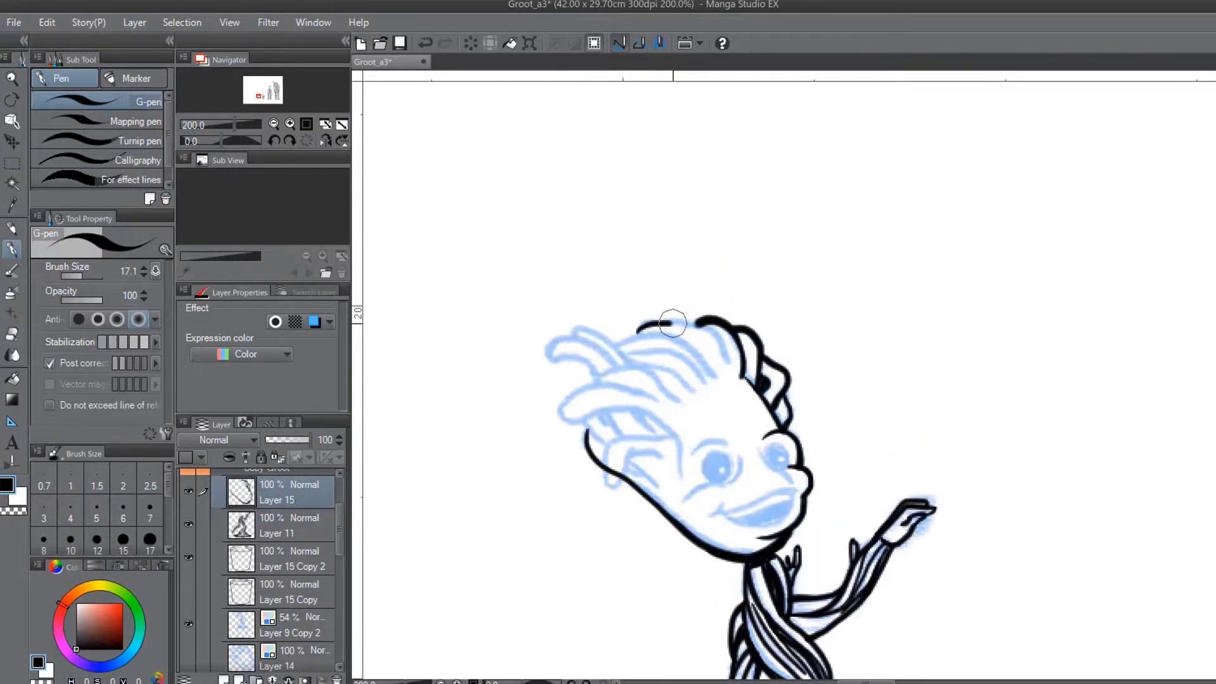
pyautogui.moveTo(637, 332); pyautogui.dragTo(703, 320)
# - With the canvas turned upside down, ink the lower hair tendrils and the tendril across the face
pyautogui.press('-')
pyautogui.moveTo(636, 355)
pyautogui.mouseDown()
pyautogui.moveTo(742, 406)
pyautogui.moveTo(741, 392)
pyautogui.mouseUp()
pyautogui.moveTo(662, 336)
pyautogui.mouseDown()
pyautogui.moveTo(770, 358)
pyautogui.moveTo(738, 393)
pyautogui.mouseUp()
pyautogui.moveTo(706, 349); pyautogui.dragTo(722, 374)
pyautogui.moveTo(675, 317); pyautogui.dragTo(792, 329)
pyautogui.moveTo(677, 257)
pyautogui.mouseDown()
pyautogui.moveTo(688, 298)
pyautogui.moveTo(747, 247)
pyautogui.moveTo(750, 292)
pyautogui.moveTo(722, 272)
pyautogui.moveTo(770, 298)
pyautogui.mouseUp()
# - Ink the hand-shaped tendril on a new layer, turn the canvas upright, and merge it into the head layer
pyautogui.hotkey('ctrl', 'shift', 'n')
pyautogui.moveTo(745, 257)
pyautogui.mouseDown()
pyautogui.moveTo(776, 307)
pyautogui.moveTo(753, 315)
pyautogui.mouseUp()
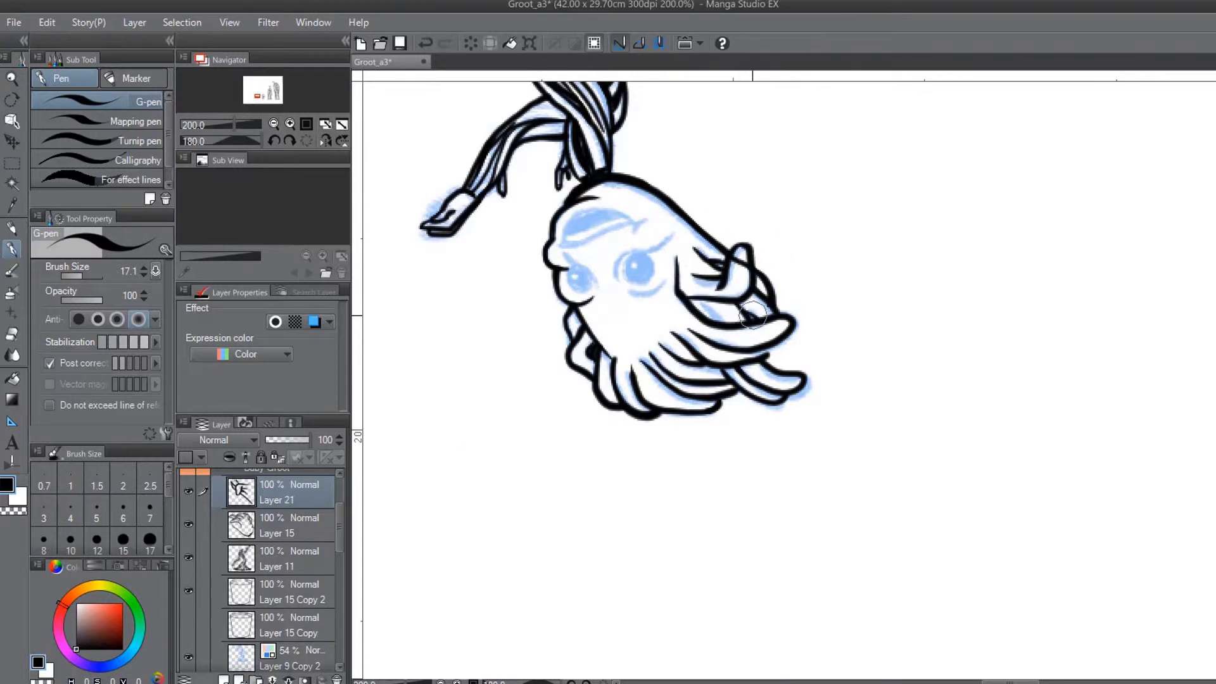
pyautogui.hotkey('ctrl', 'z')
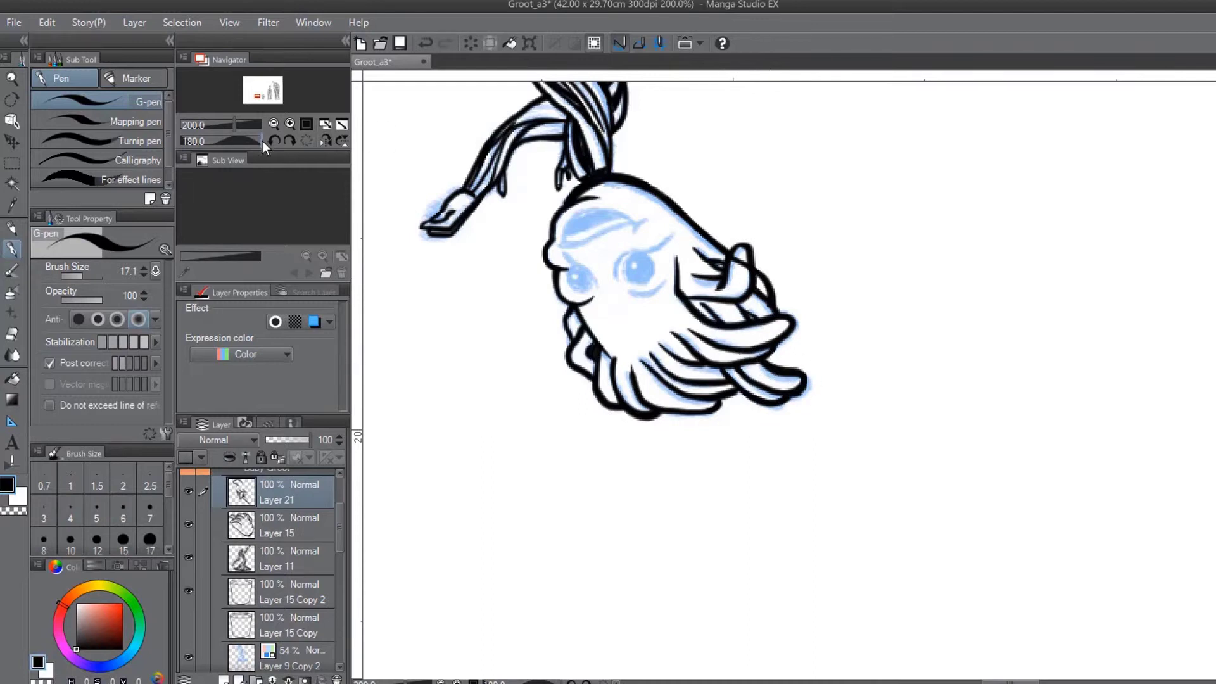
pyautogui.moveTo(262, 140); pyautogui.dragTo(226, 141)
pyautogui.hotkey('ctrl', 'e')
pyautogui.press('e')
pyautogui.scroll(-1, 521, 247)
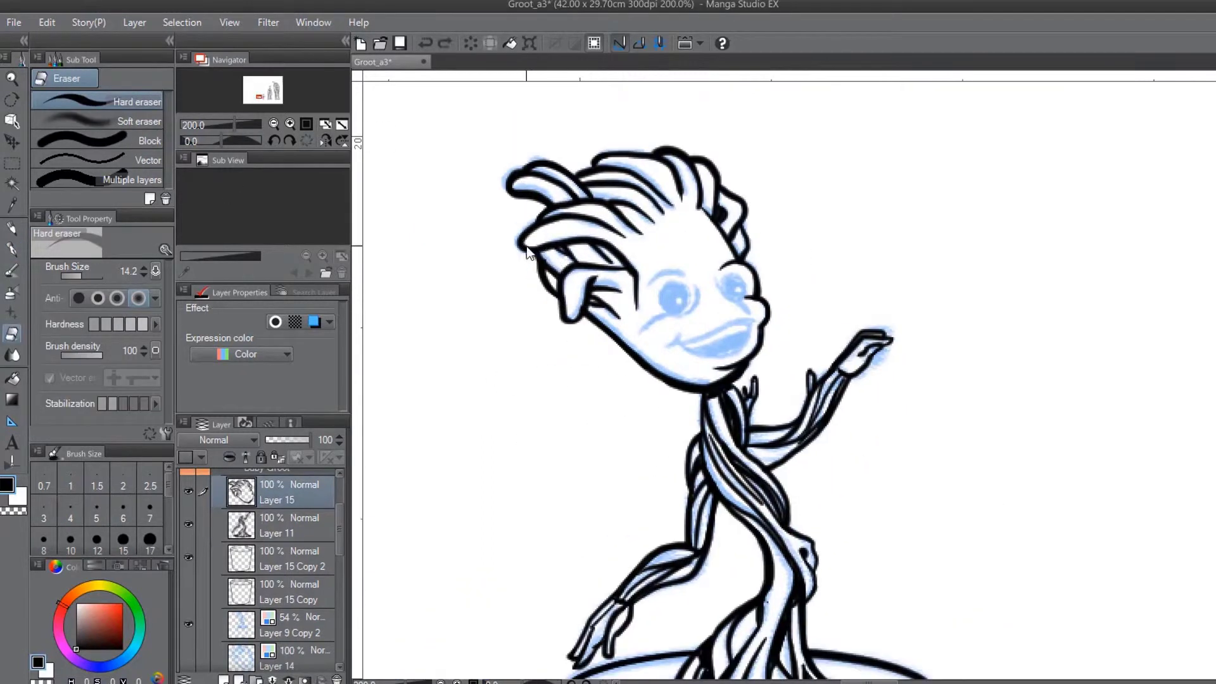
# - Ink the lines around the eyes and reshape the smile into an open mouth
pyautogui.press('p')
pyautogui.scroll(-3, 553, 277)
pyautogui.scroll(3, 597, 309)
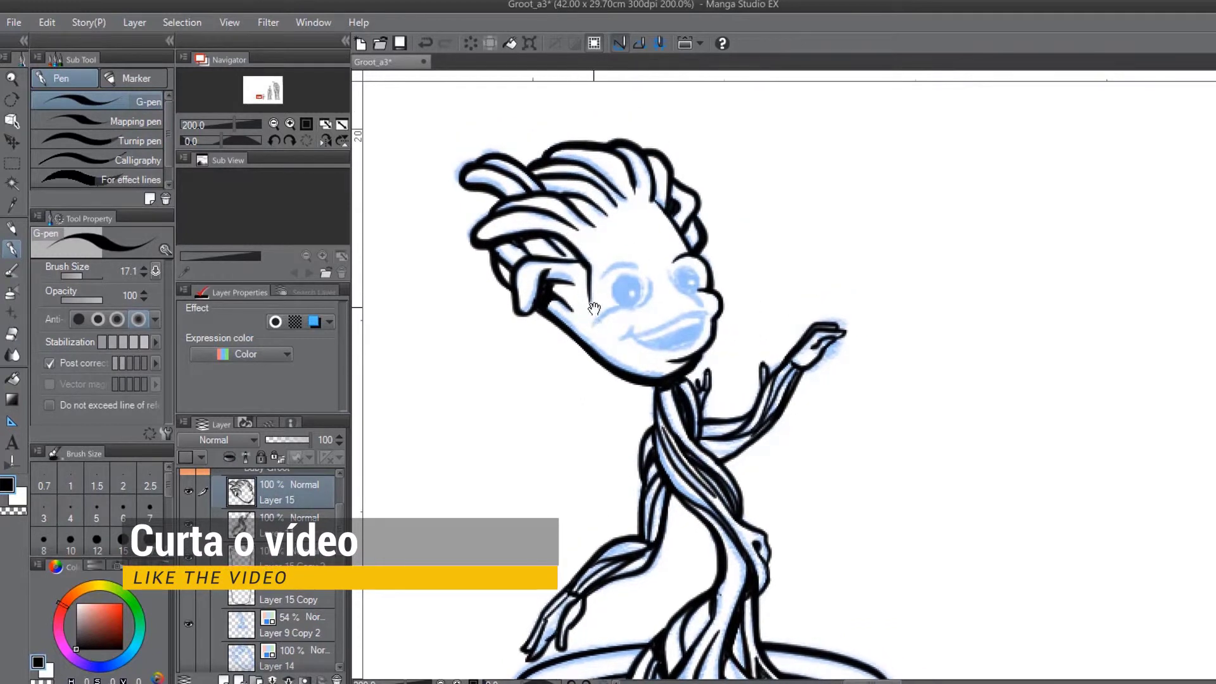
pyautogui.moveTo(593, 314)
pyautogui.mouseDown()
pyautogui.moveTo(644, 296)
pyautogui.moveTo(637, 264)
pyautogui.moveTo(704, 296)
pyautogui.moveTo(634, 342)
pyautogui.mouseUp()
pyautogui.moveTo(704, 317); pyautogui.dragTo(615, 340)
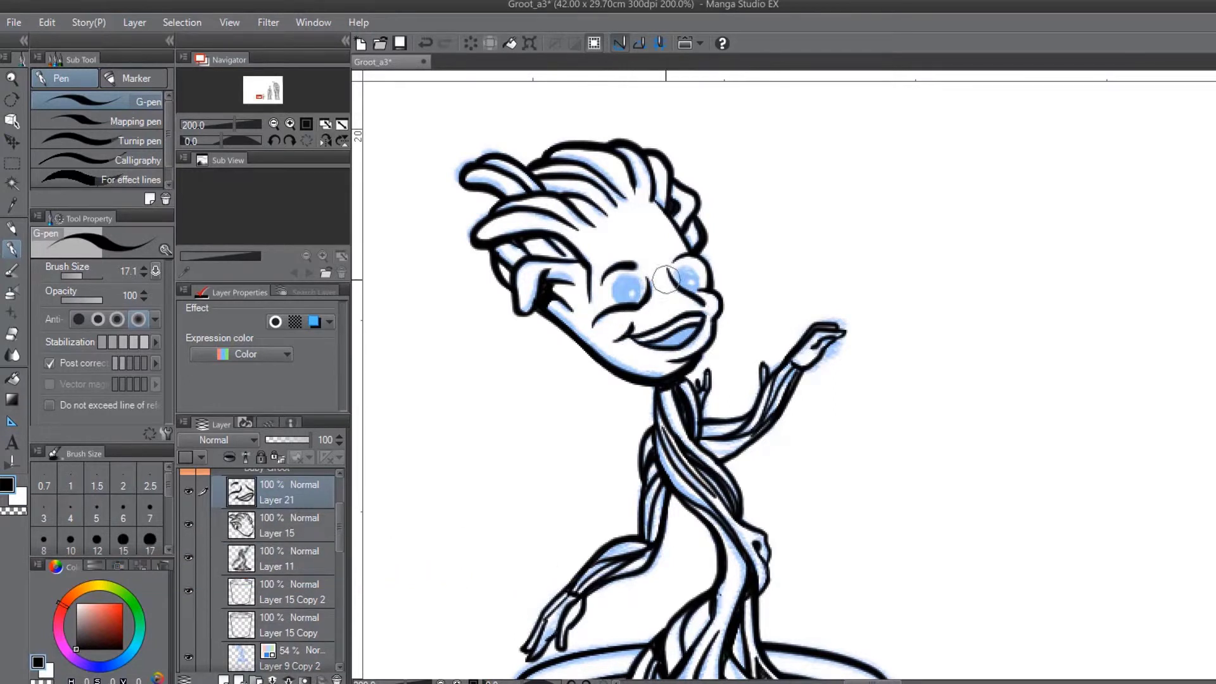
# - Paint solid black pupils in the left and right eyes on new layers
pyautogui.hotkey('ctrl', 'shift', 'n')
pyautogui.moveTo(628, 285); pyautogui.dragTo(628, 287)
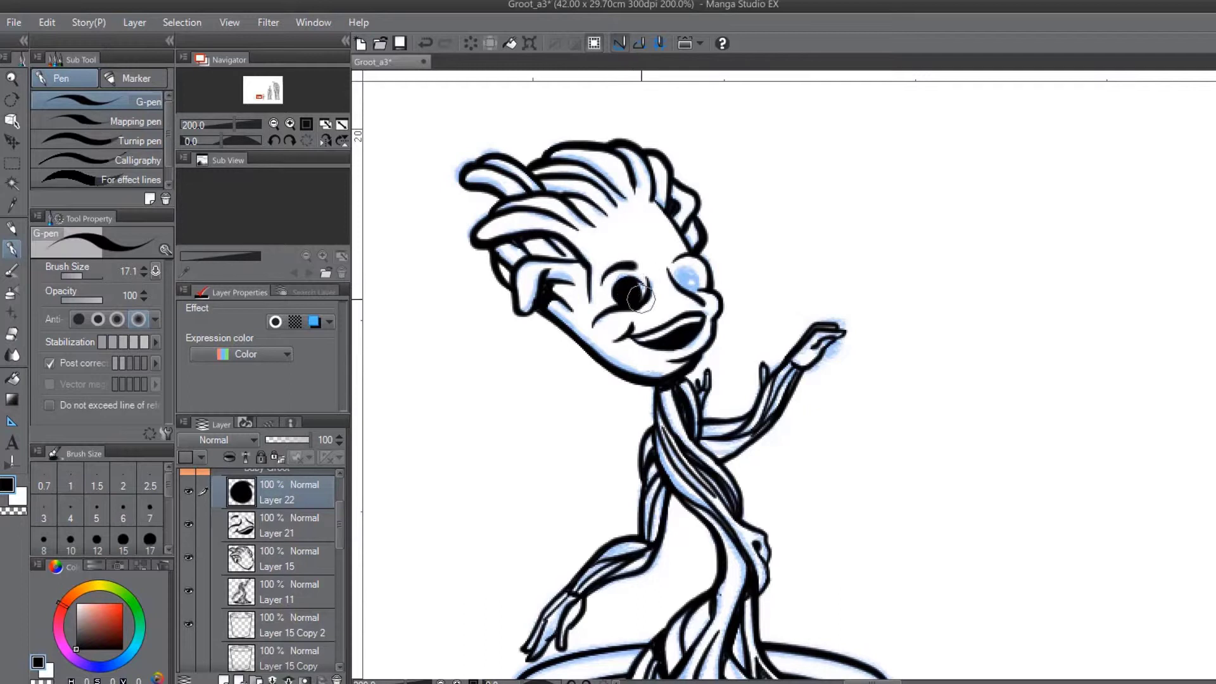
pyautogui.press('c')
pyautogui.press('c')
pyautogui.hotkey('ctrl', 'shift', 'n')
pyautogui.moveTo(684, 279); pyautogui.dragTo(688, 283)
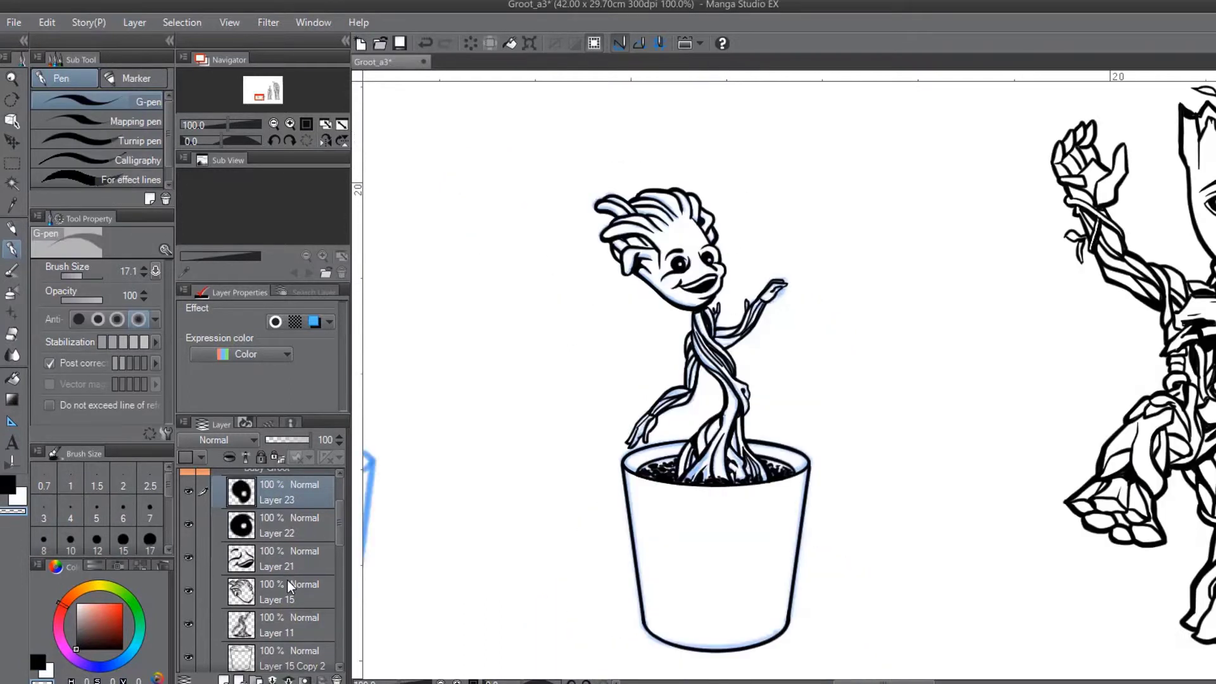
# - Add empty Layer 24 in black and zoom out to show every Groot growth stage
pyautogui.hotkey('ctrl', 'shift', 'n')
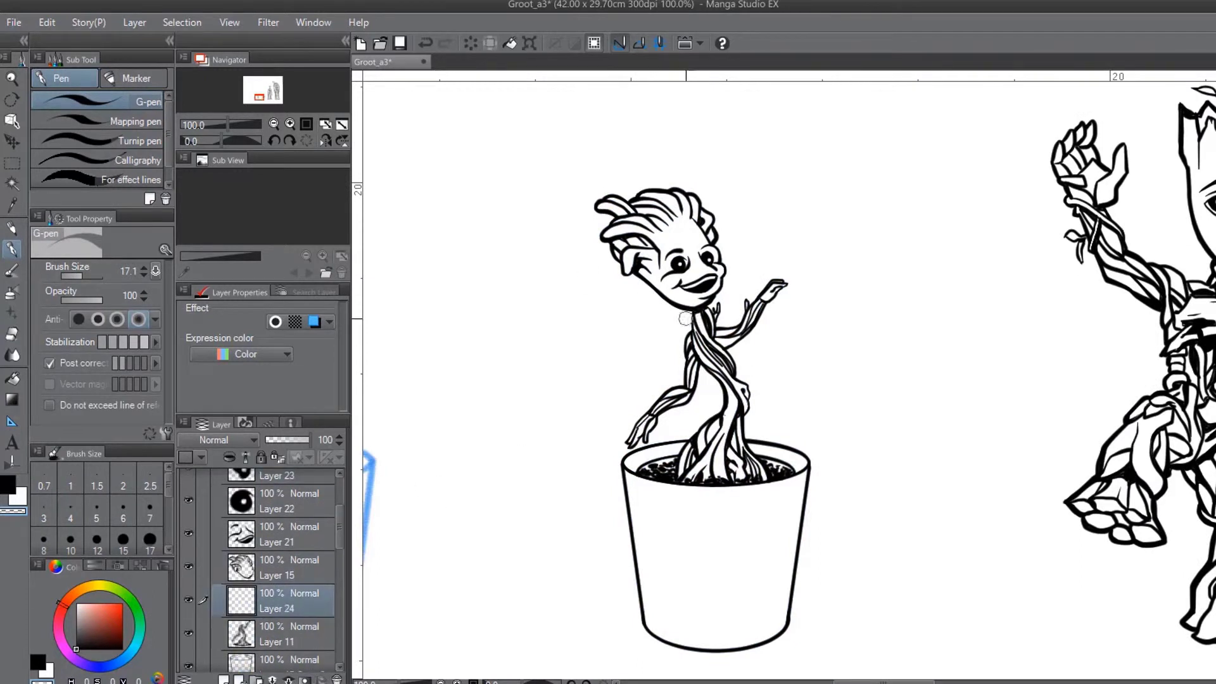
pyautogui.press('c')
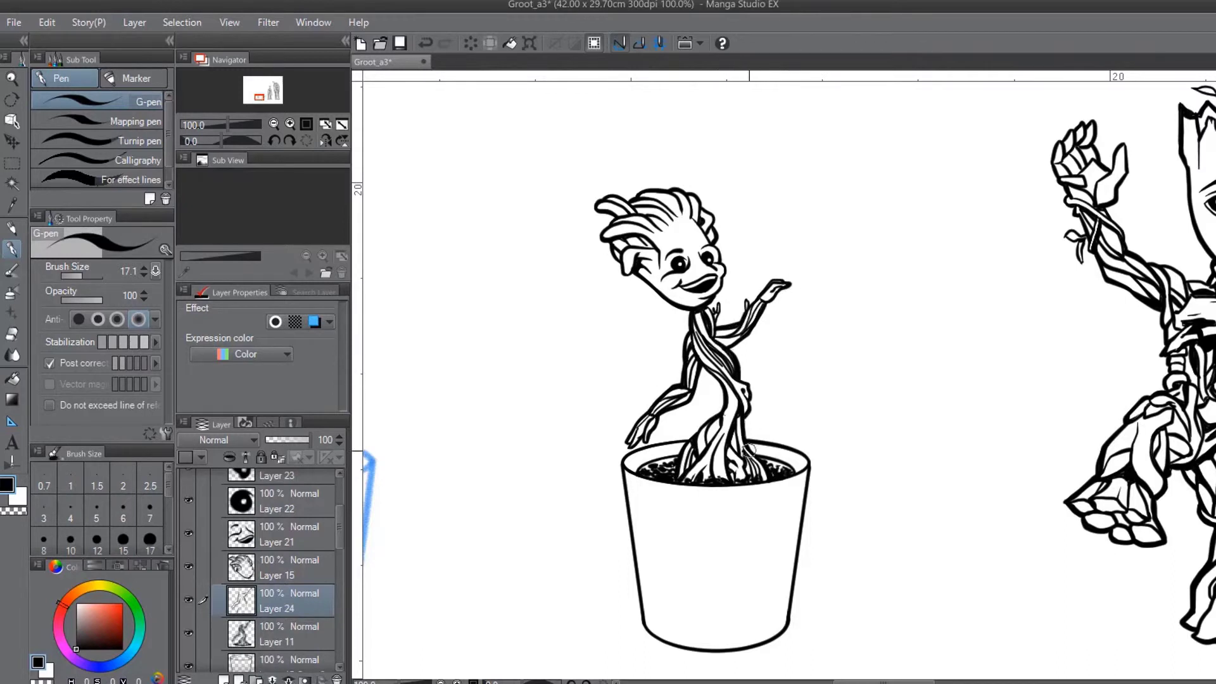
pyautogui.moveTo(750, 450); pyautogui.dragTo(731, 471)
pyautogui.hotkey('ctrl', '-')
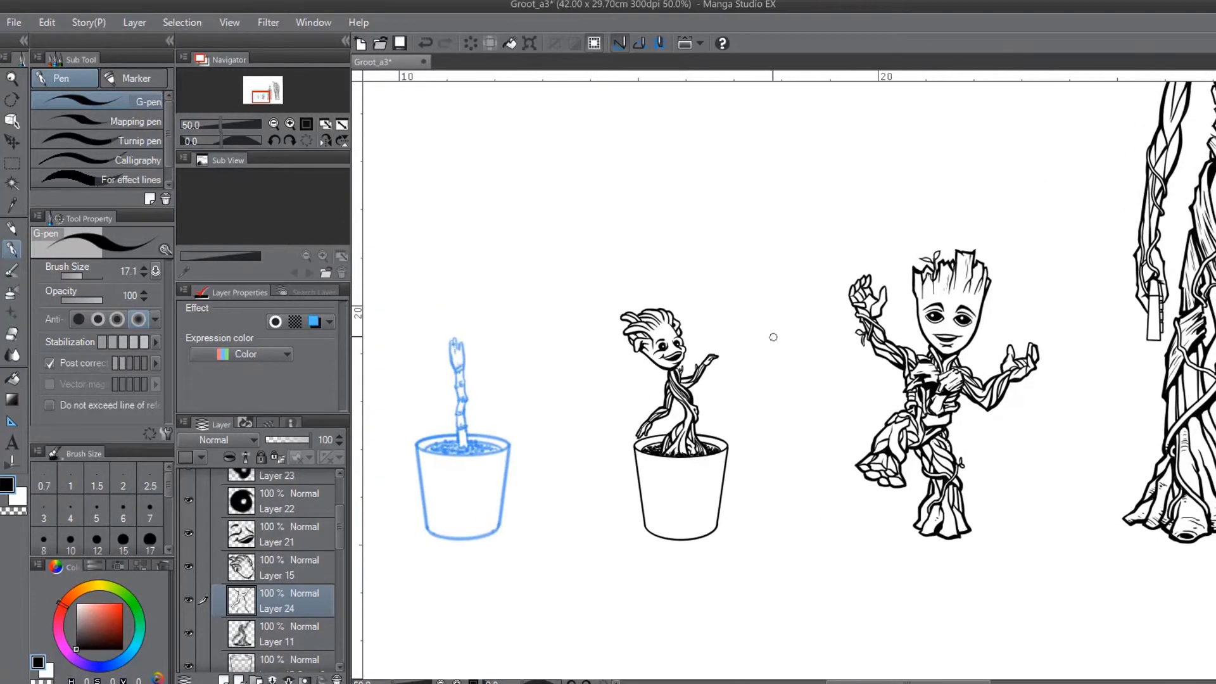
# - Copy the inked seed from Layer 15 Copy 2 onto the sprout sketch's seed and merge it
pyautogui.click(303, 505)
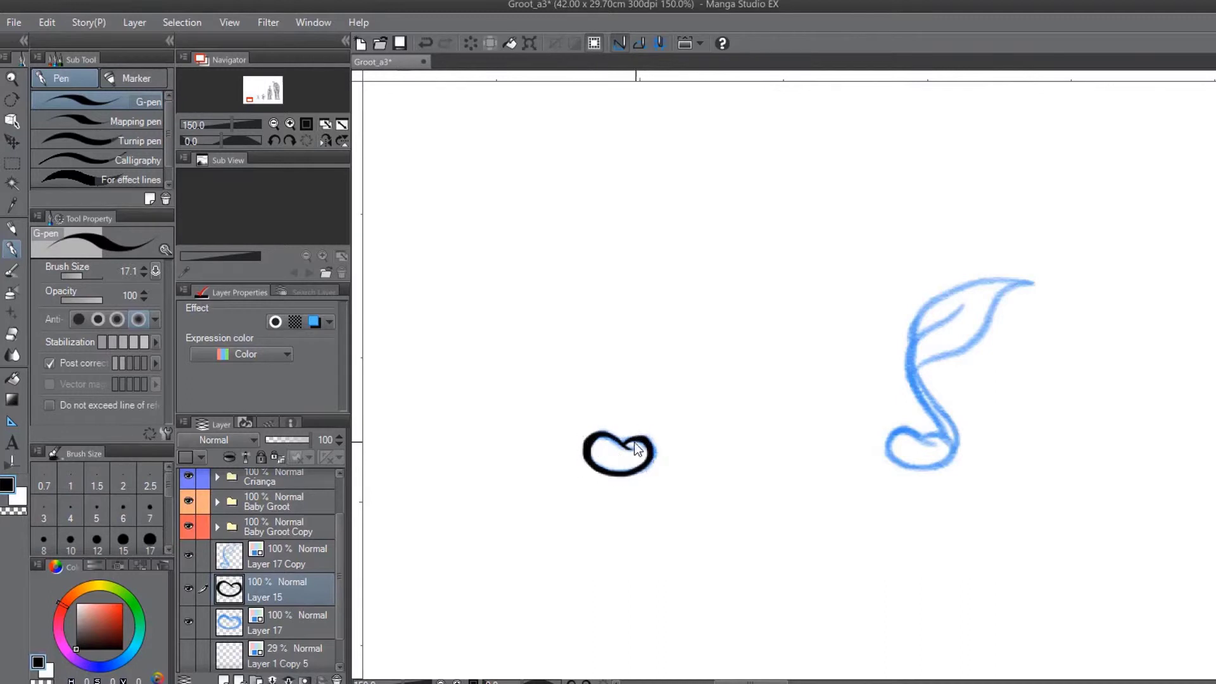
pyautogui.hotkey('ctrl', 'c')
pyautogui.hotkey('ctrl', 'v')
pyautogui.press('k')
pyautogui.moveTo(841, 461); pyautogui.dragTo(1146, 458)
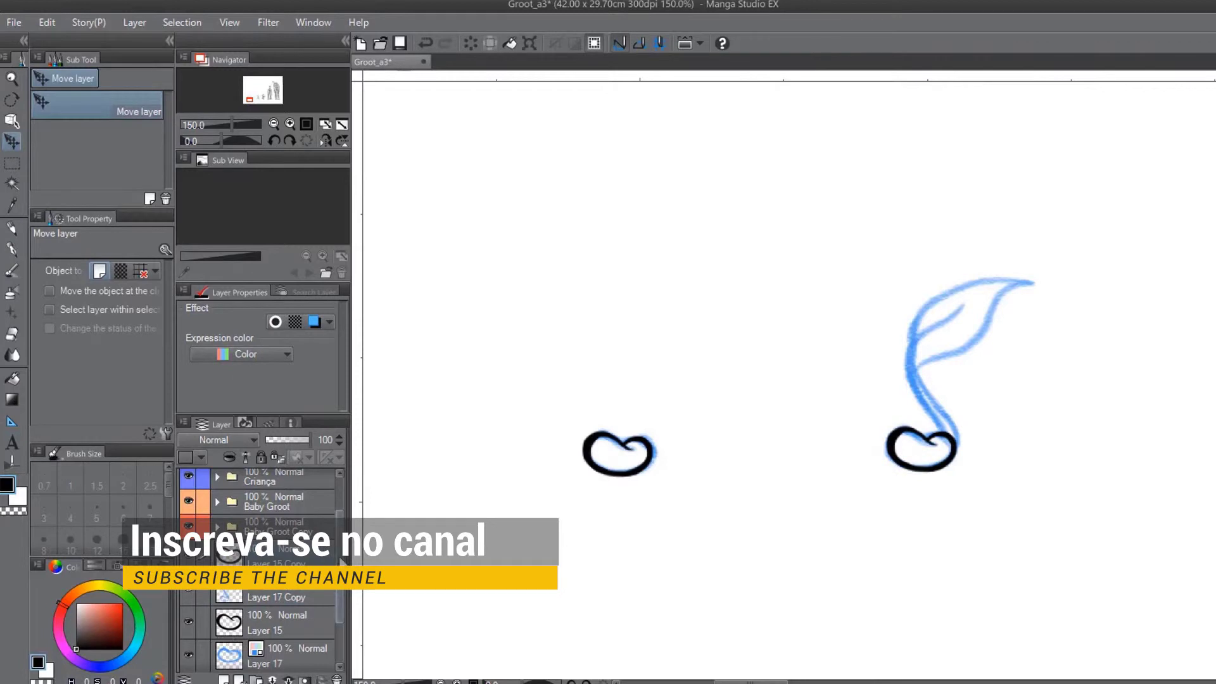
pyautogui.hotkey('ctrl', 'e')
pyautogui.press('p')
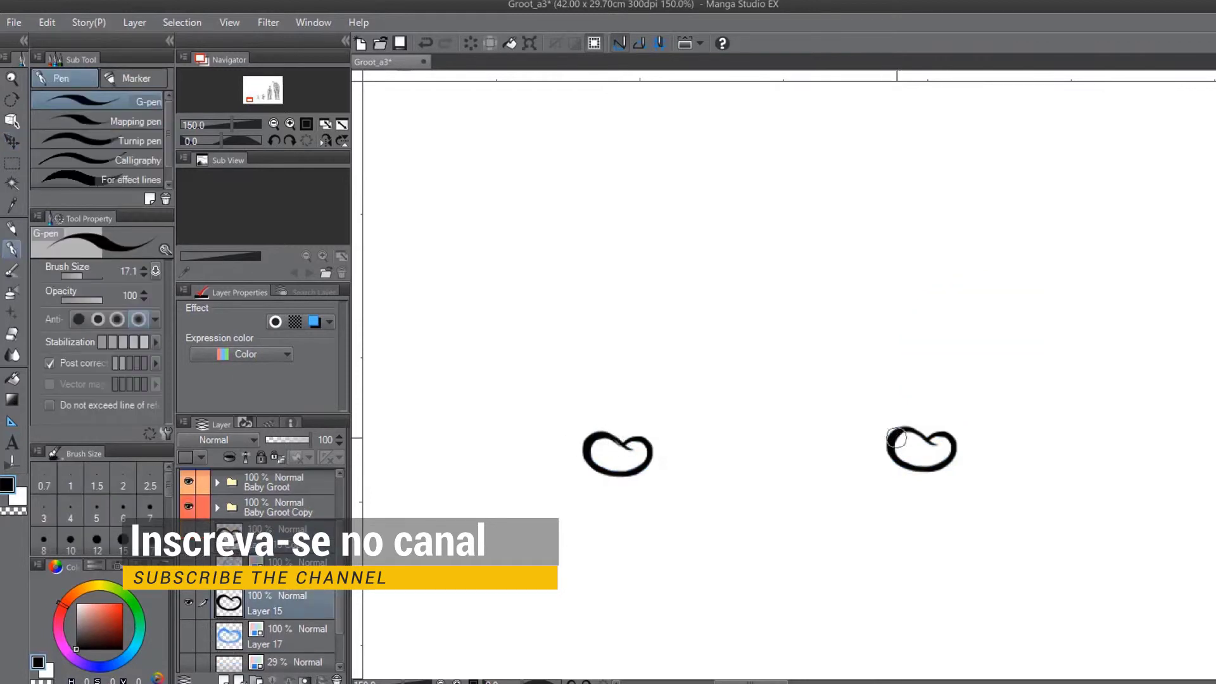
# - With the canvas rotated, ink the sprout's curving stem up around the seed
pyautogui.moveTo(222, 141); pyautogui.dragTo(269, 144)
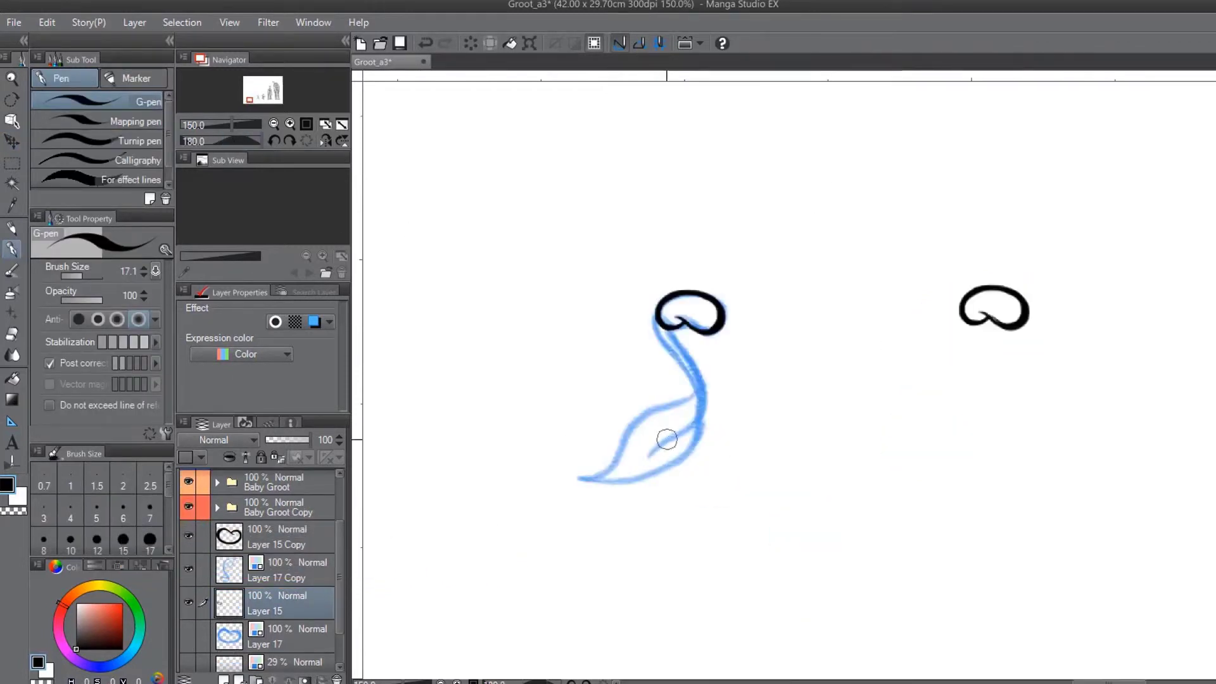
pyautogui.hotkey('ctrl', 'shift', 'n')
pyautogui.moveTo(641, 469); pyautogui.dragTo(697, 355)
pyautogui.hotkey('ctrl', 'z')
pyautogui.moveTo(654, 450); pyautogui.dragTo(655, 321)
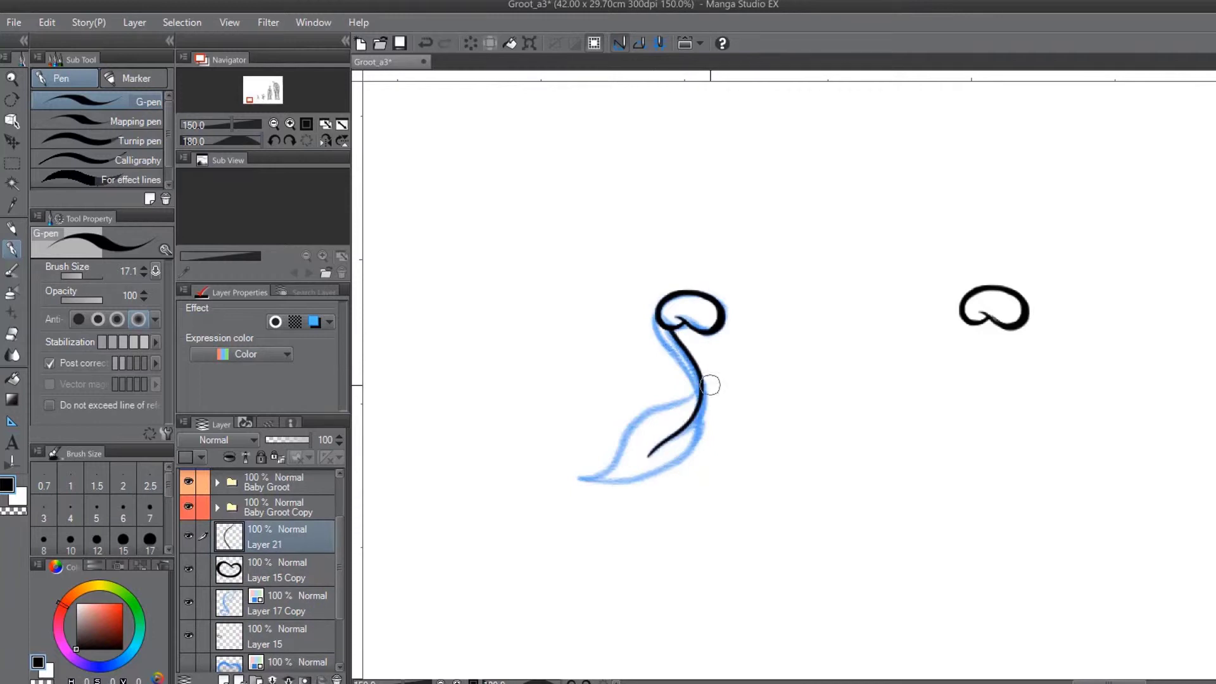
pyautogui.moveTo(697, 385); pyautogui.dragTo(674, 294)
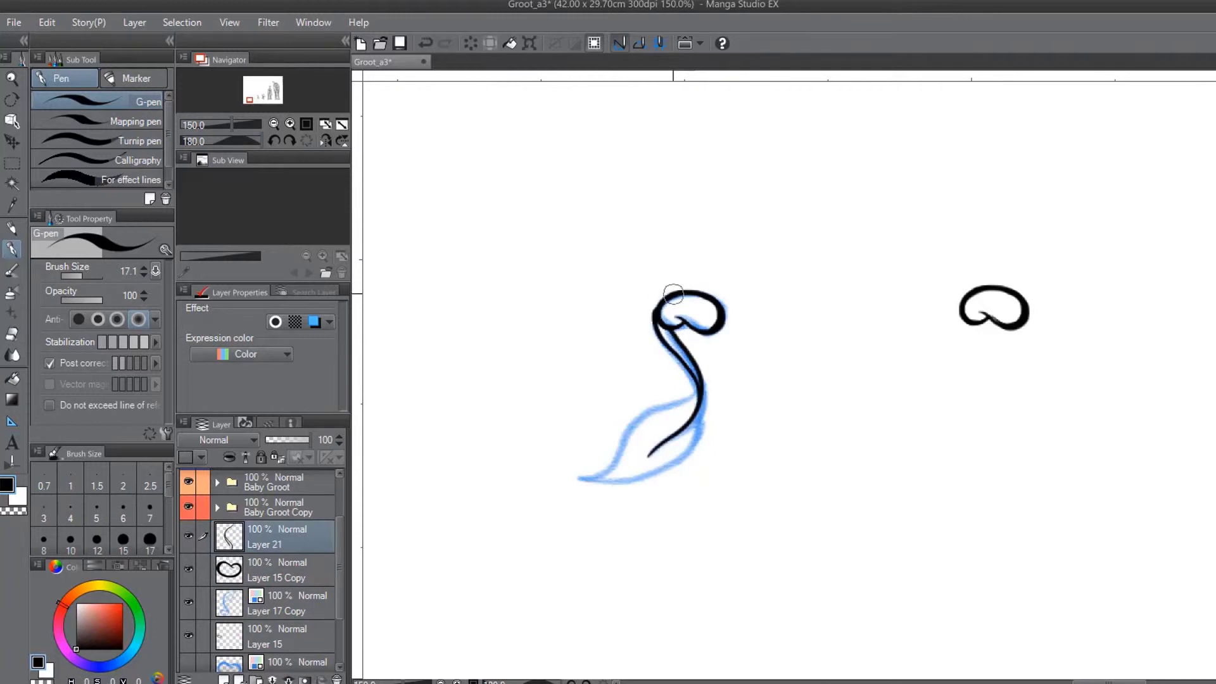
# - Ink the sprout's leaf, turn the canvas upright, and hide the blue sprout sketch
pyautogui.moveTo(565, 465); pyautogui.dragTo(664, 408)
pyautogui.moveTo(577, 472); pyautogui.dragTo(693, 401)
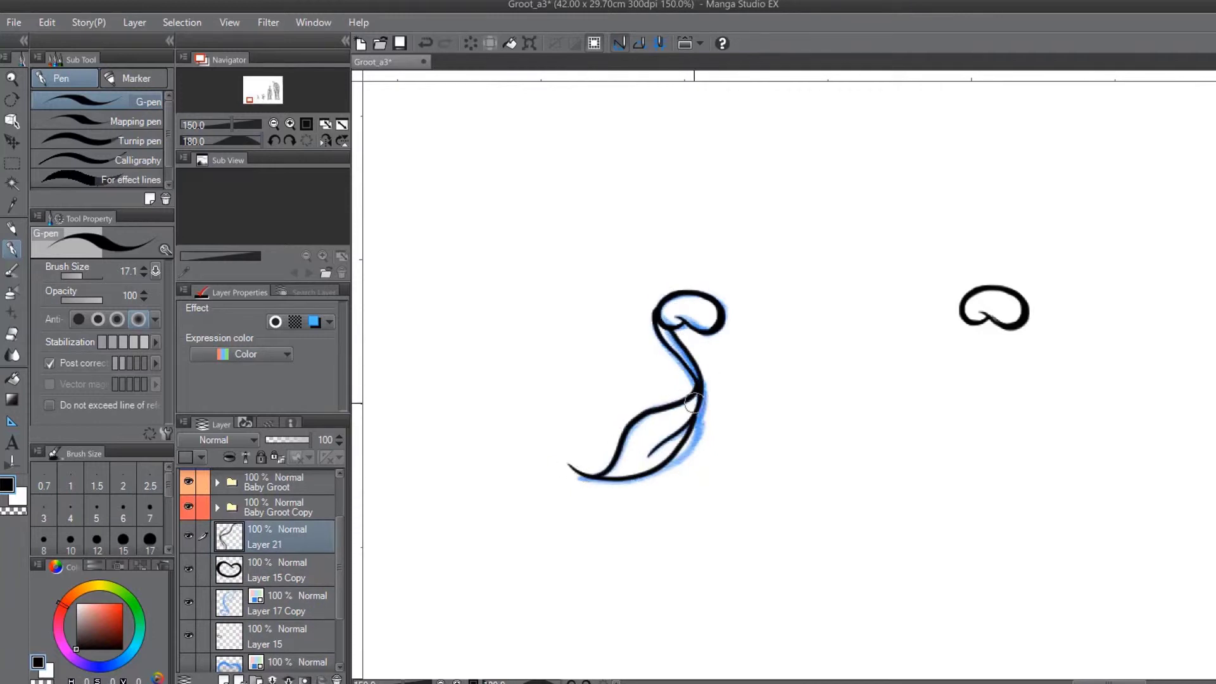
pyautogui.click(222, 138)
pyautogui.click(188, 602)
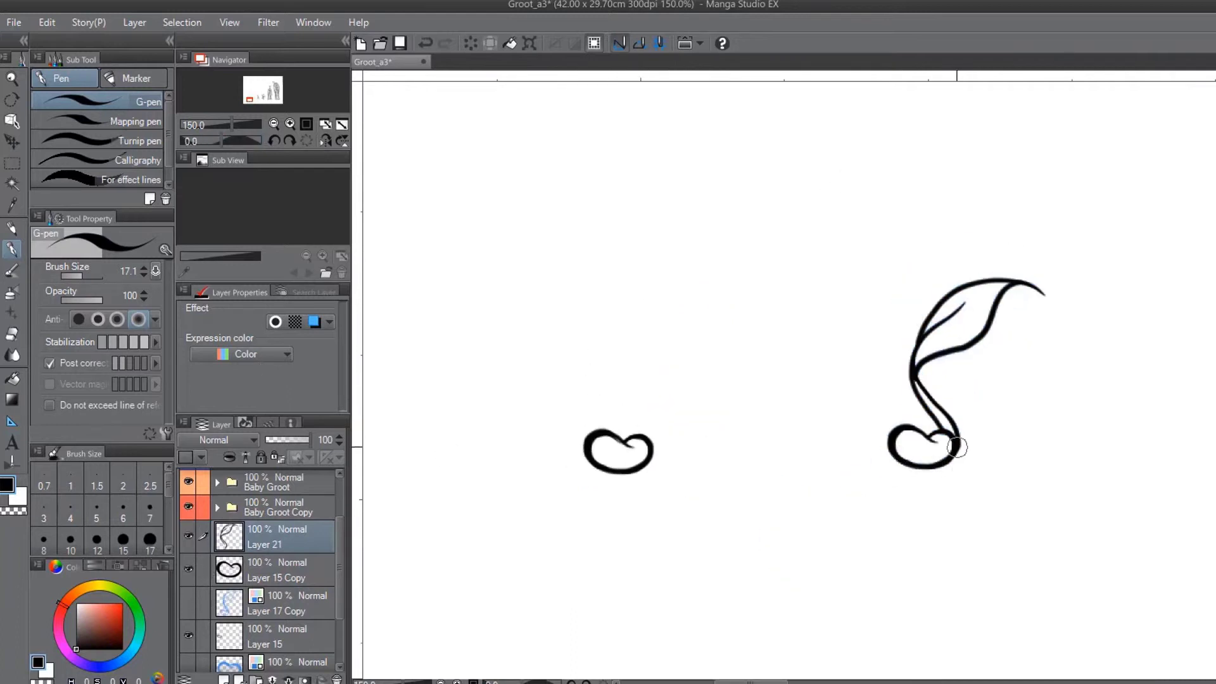
pyautogui.scroll(-1, 915, 380)
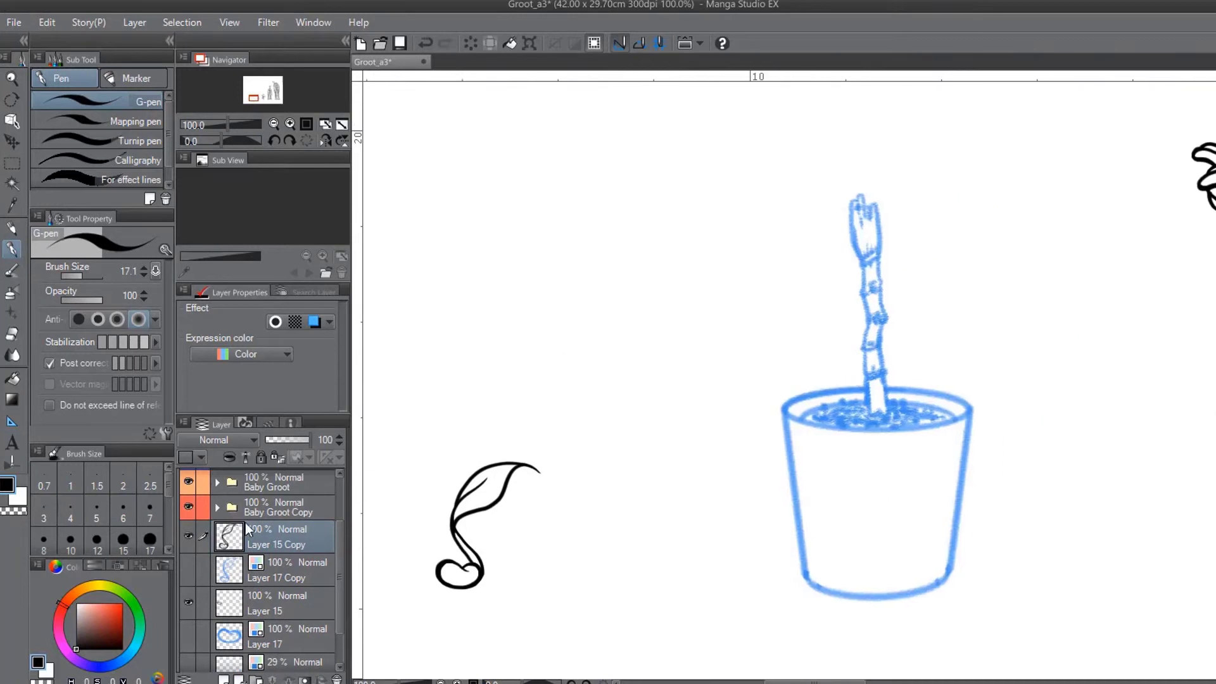
# - Add a new layer in the Baby Groot Copy folder and ink the stem's top sprouts
pyautogui.click(216, 509)
pyautogui.click(223, 679)
pyautogui.scroll(1, 676, 584)
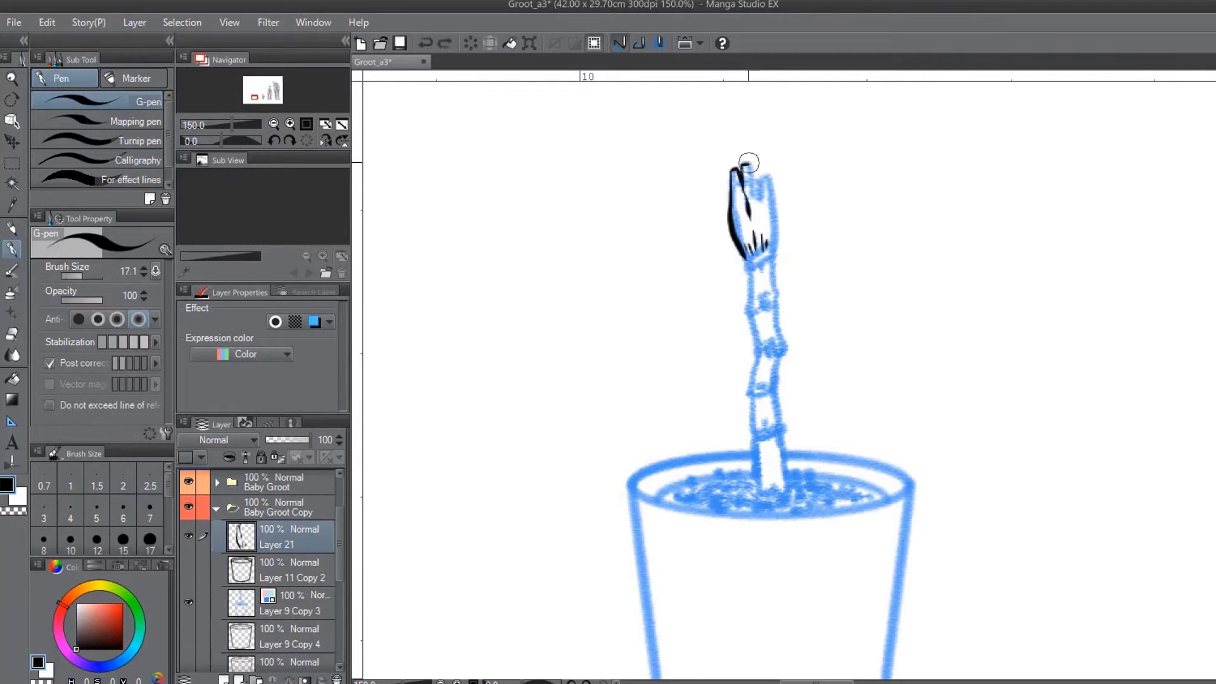
pyautogui.hotkey('ctrl', 'z')
pyautogui.moveTo(747, 161); pyautogui.dragTo(752, 219)
pyautogui.moveTo(767, 166)
pyautogui.mouseDown()
pyautogui.moveTo(778, 244)
pyautogui.moveTo(770, 202)
pyautogui.moveTo(776, 254)
pyautogui.moveTo(757, 310)
pyautogui.moveTo(776, 298)
pyautogui.moveTo(763, 312)
pyautogui.mouseUp()
# - Ink the stem's knot, ring and both sides down to the soil
pyautogui.moveTo(770, 253)
pyautogui.mouseDown()
pyautogui.moveTo(757, 342)
pyautogui.moveTo(788, 342)
pyautogui.moveTo(754, 386)
pyautogui.moveTo(785, 352)
pyautogui.moveTo(786, 424)
pyautogui.mouseUp()
pyautogui.moveTo(763, 356)
pyautogui.mouseDown()
pyautogui.moveTo(744, 405)
pyautogui.moveTo(760, 406)
pyautogui.moveTo(751, 436)
pyautogui.moveTo(788, 437)
pyautogui.moveTo(753, 435)
pyautogui.moveTo(786, 490)
pyautogui.mouseUp()
pyautogui.moveTo(751, 443); pyautogui.dragTo(754, 492)
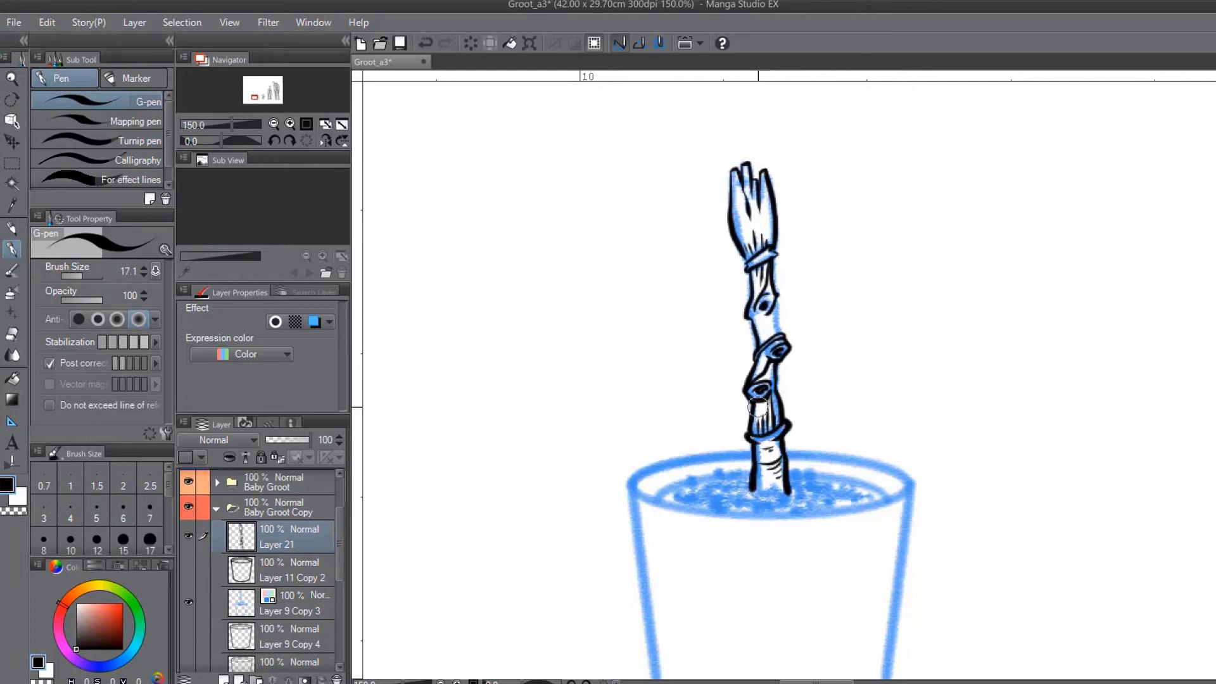
pyautogui.moveTo(774, 298); pyautogui.dragTo(779, 333)
pyautogui.moveTo(749, 263); pyautogui.dragTo(744, 319)
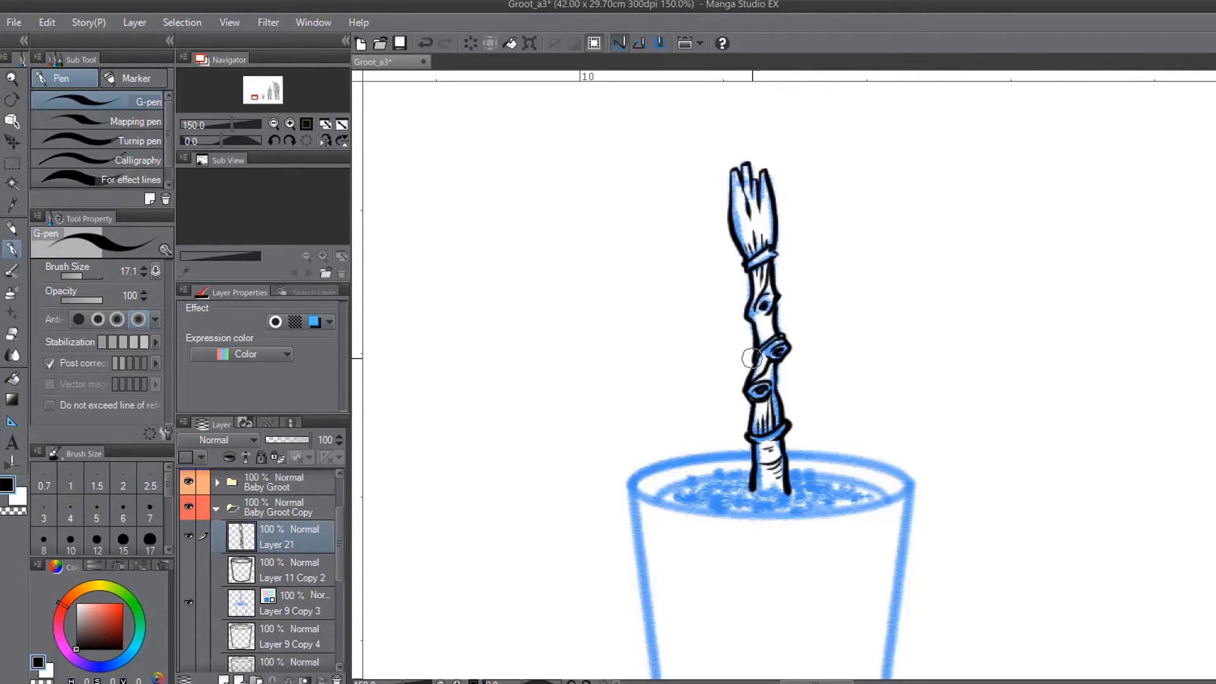
# - Dab black soil clumps across the pot at the stem's base
pyautogui.click(283, 602)
pyautogui.hotkey('alt', ']')
pyautogui.hotkey('alt', ']')
pyautogui.moveTo(707, 466)
pyautogui.mouseDown()
pyautogui.moveTo(772, 471)
pyautogui.moveTo(808, 453)
pyautogui.moveTo(824, 468)
pyautogui.mouseUp()
pyautogui.moveTo(751, 450); pyautogui.dragTo(798, 481)
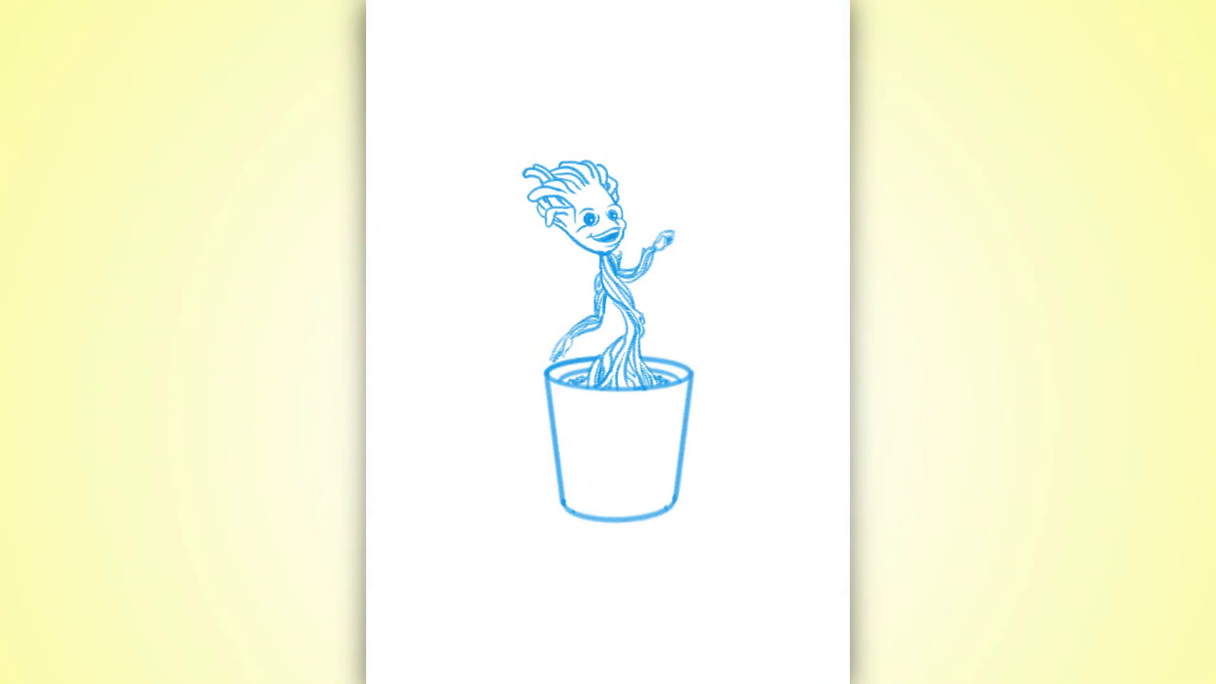